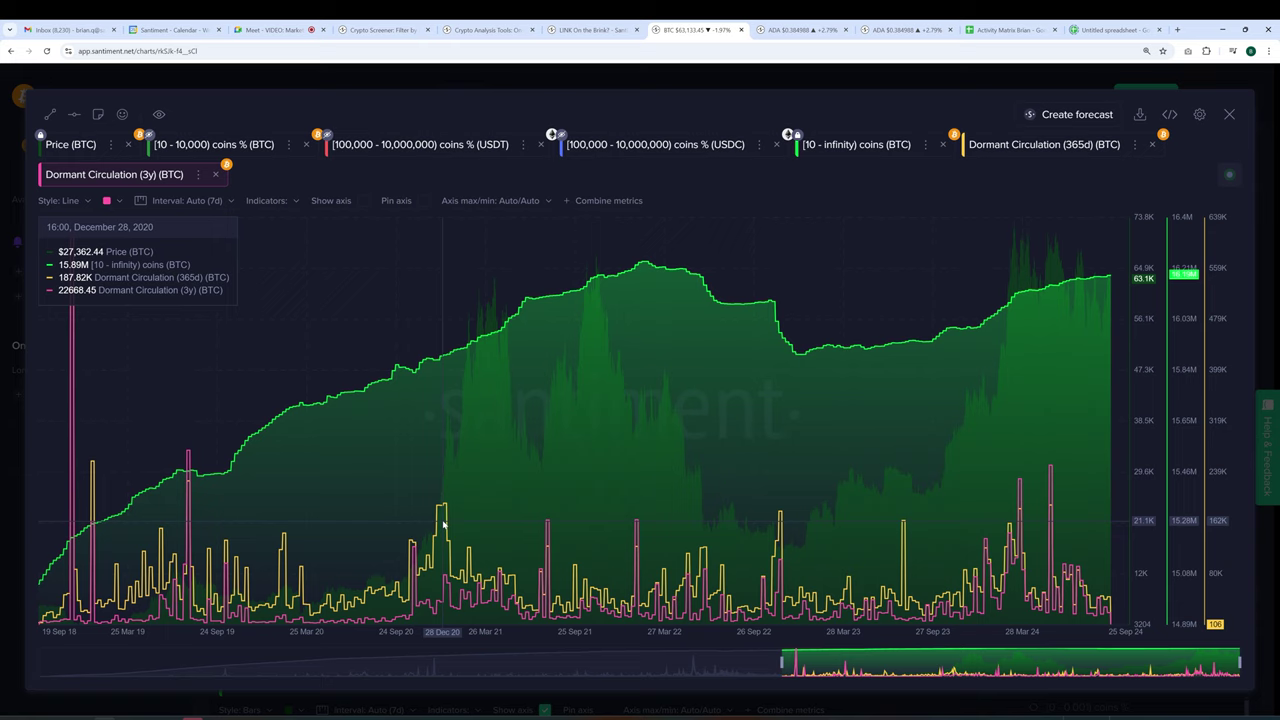
# Step: Place a stop-sign sticker on the Bitcoin chart above the mid-2019 spike in Dormant Circulation (3y)
pyautogui.click(122, 114)
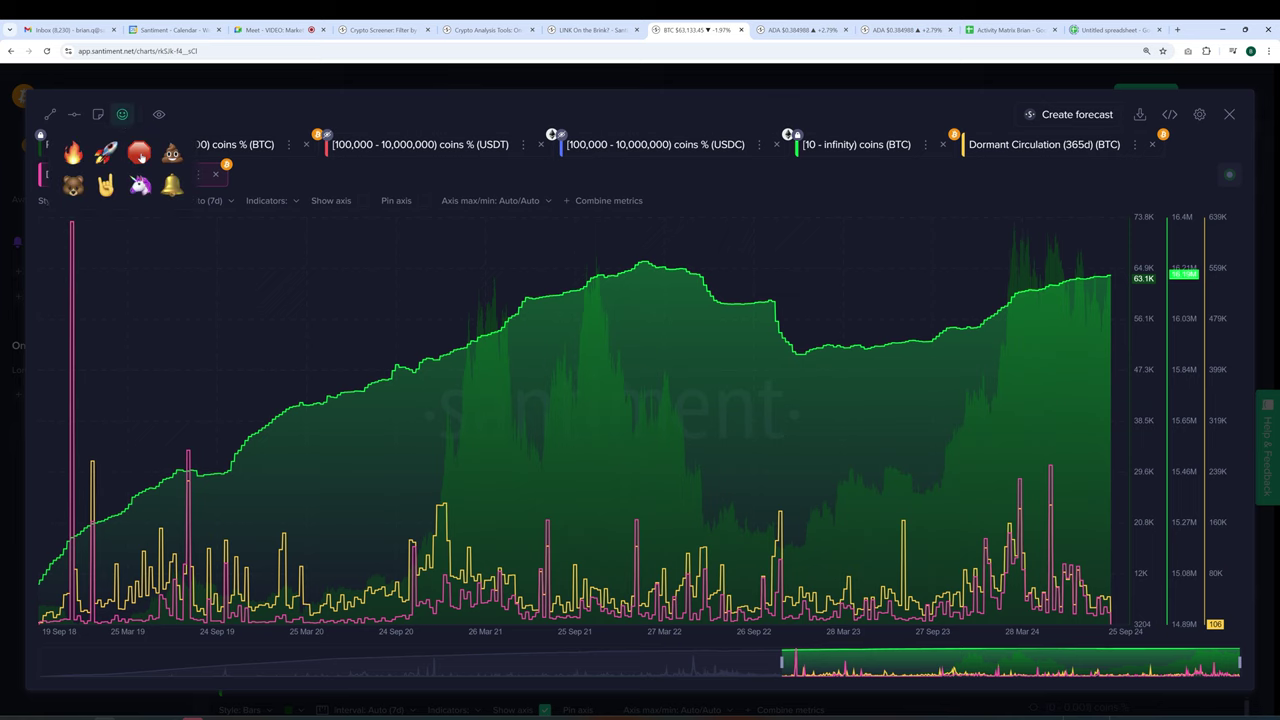
pyautogui.click(139, 154)
pyautogui.moveTo(114, 350); pyautogui.dragTo(191, 425)
# Step: Place a rocket sticker above the mid-2023 Dormant Circulation (365d) spike and leave the full-screen chart view
pyautogui.click(122, 118)
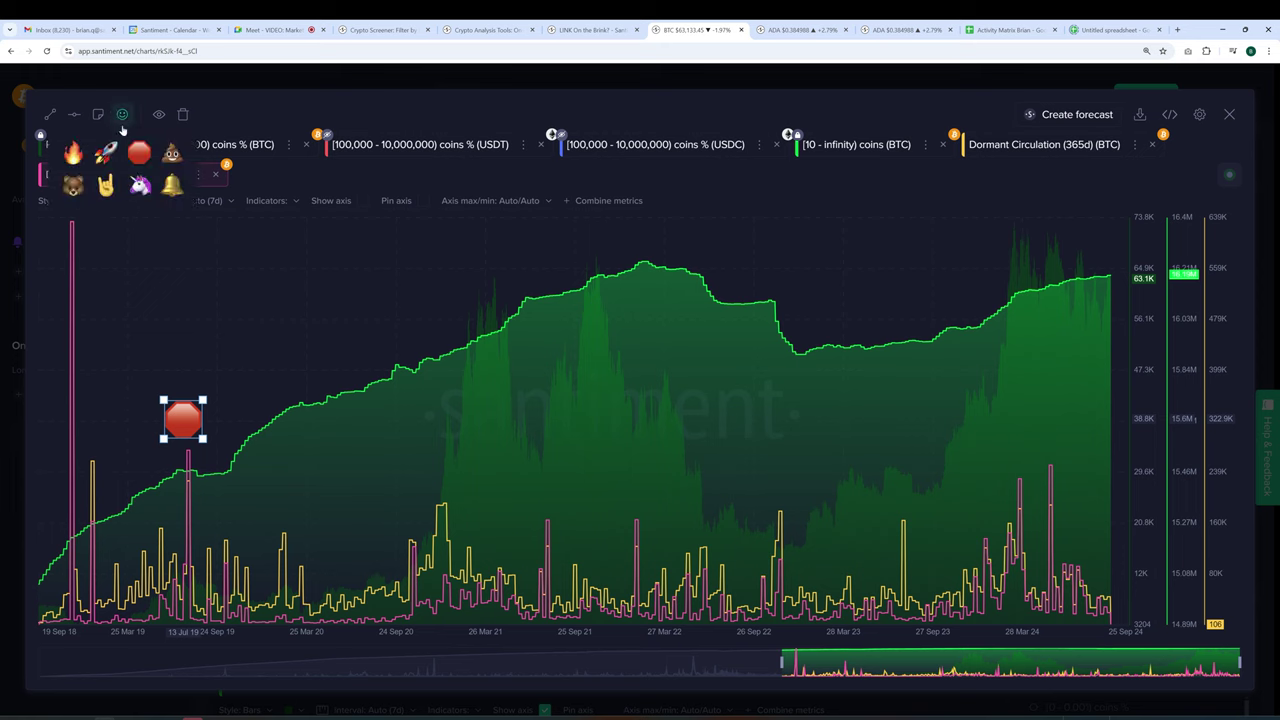
pyautogui.click(105, 152)
pyautogui.moveTo(112, 355); pyautogui.dragTo(900, 490)
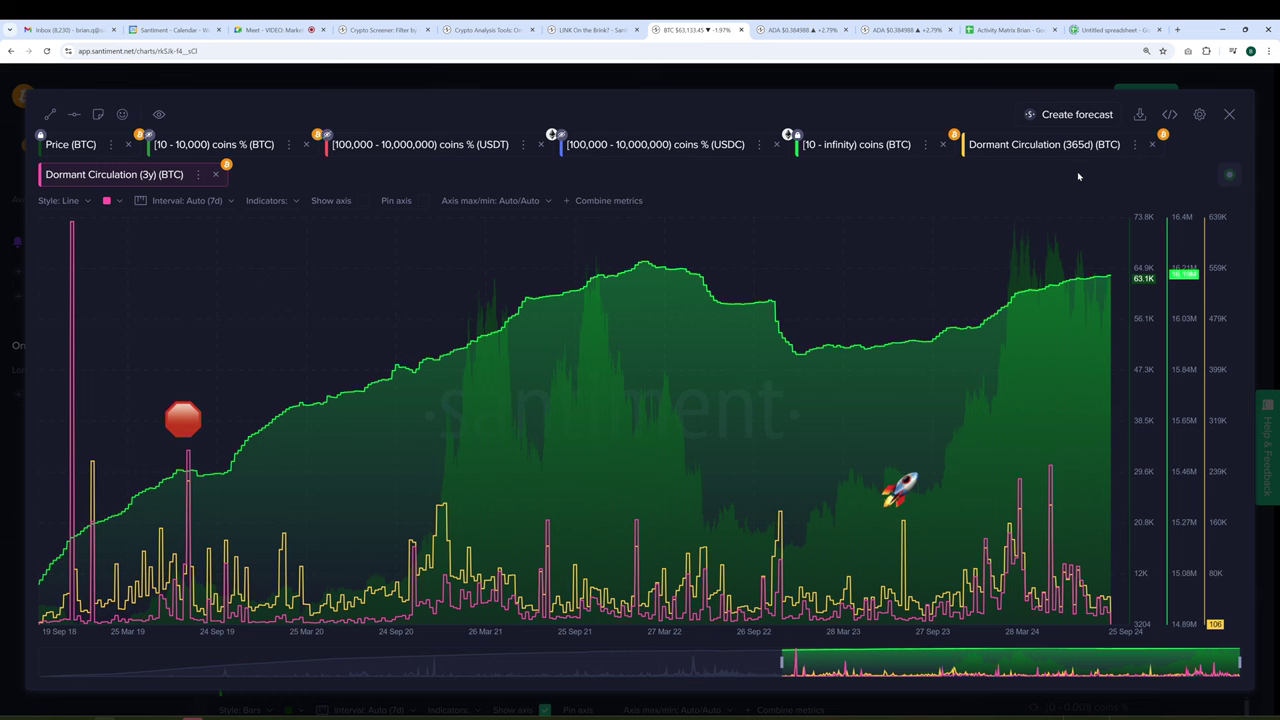
pyautogui.press('Escape')
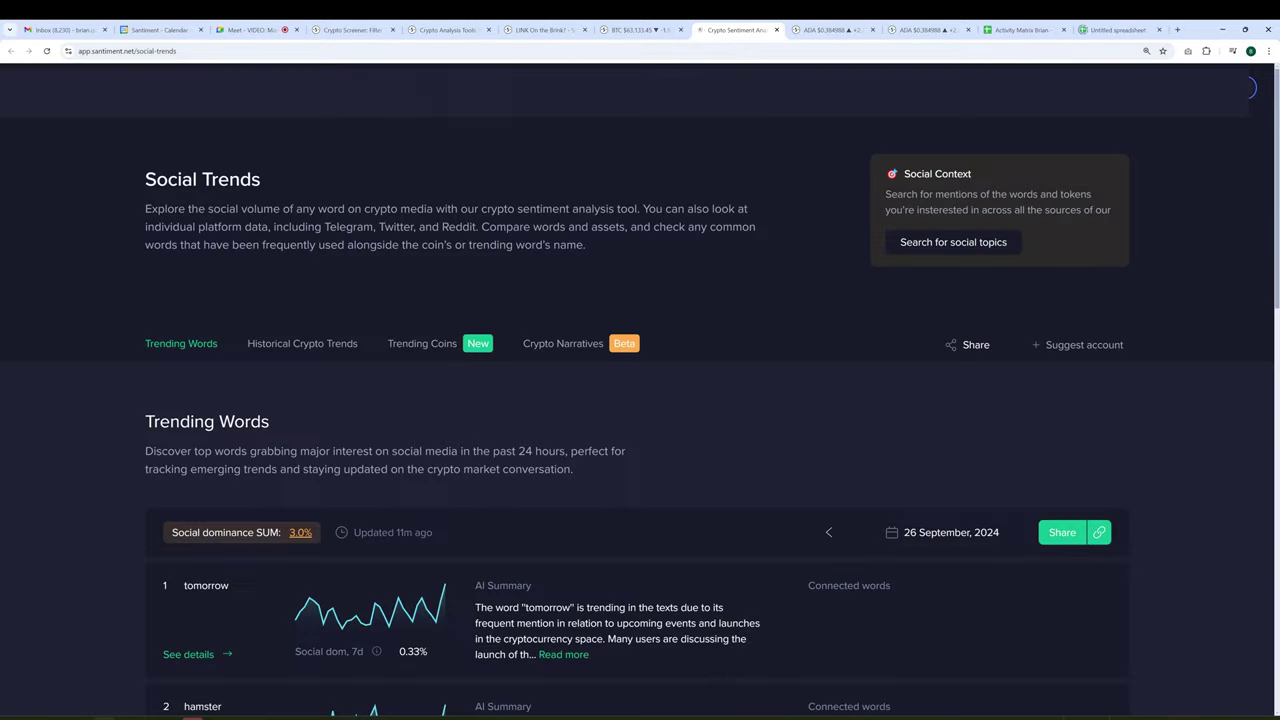
# Step: Open the social topic search from Social Trends and chart the social volume for "rate AND cuts"
pyautogui.click(953, 242)
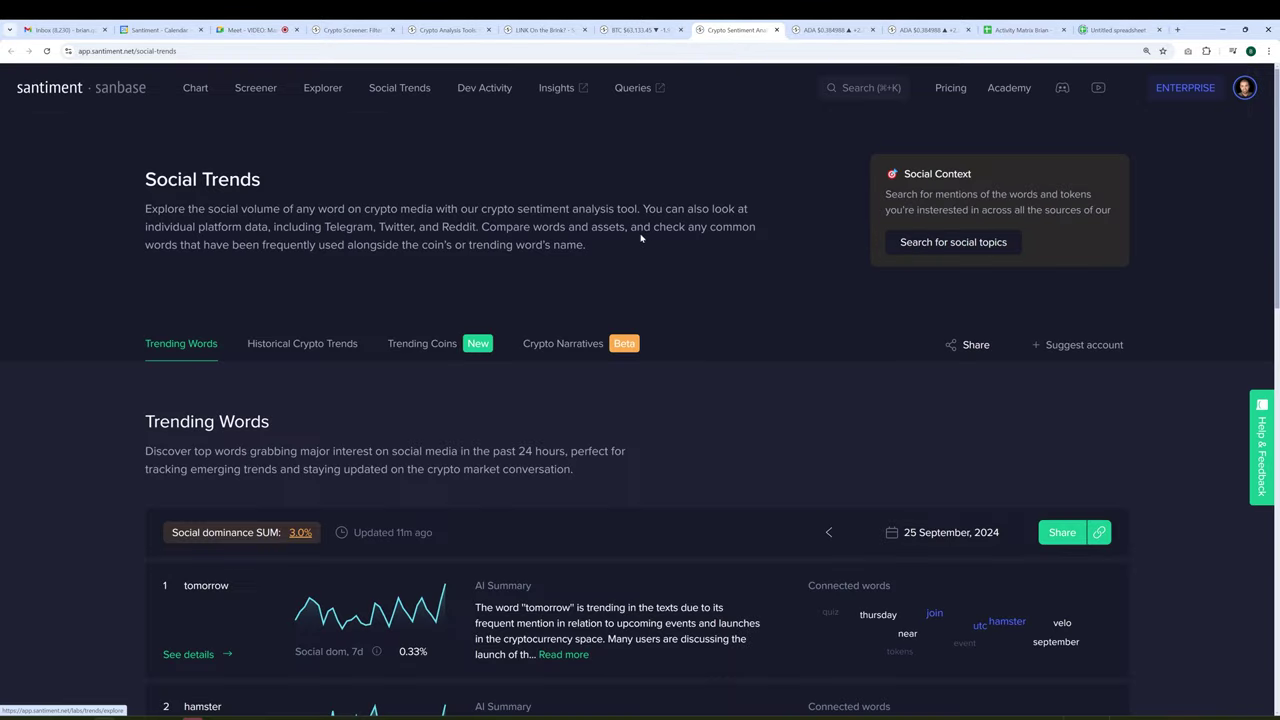
pyautogui.write('rate ')
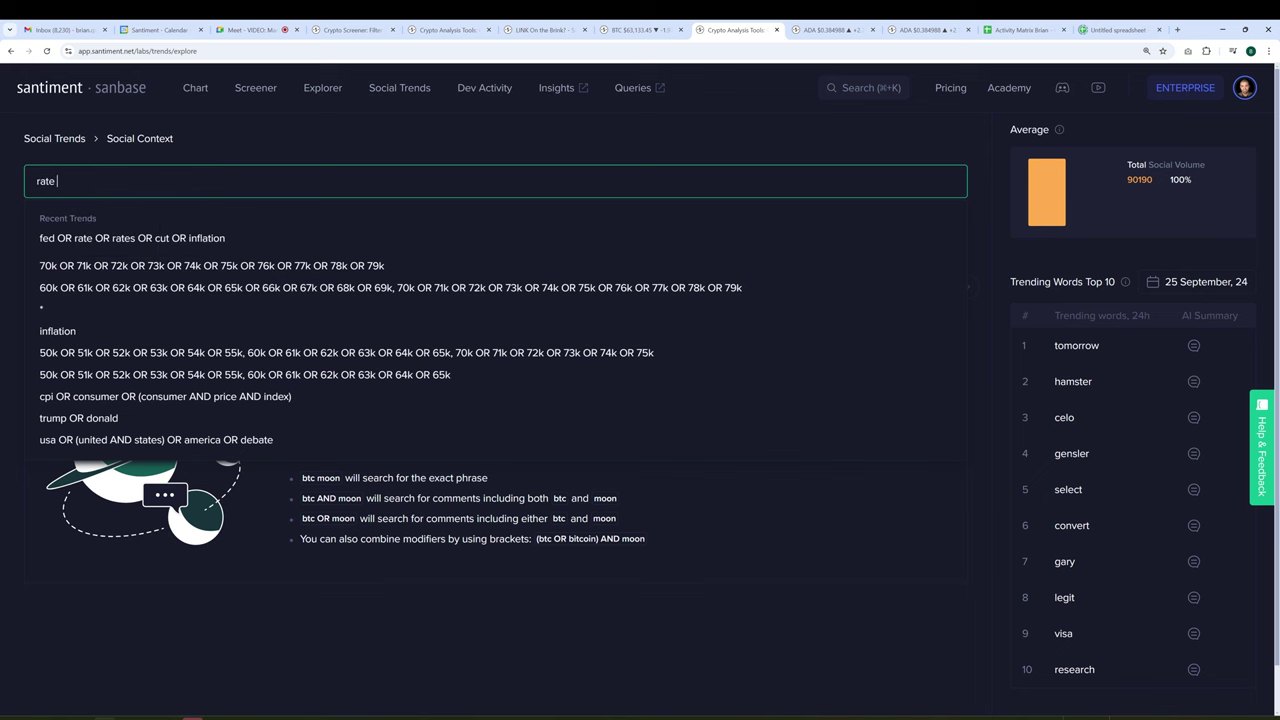
pyautogui.write('AND cuts')
pyautogui.press('Return')
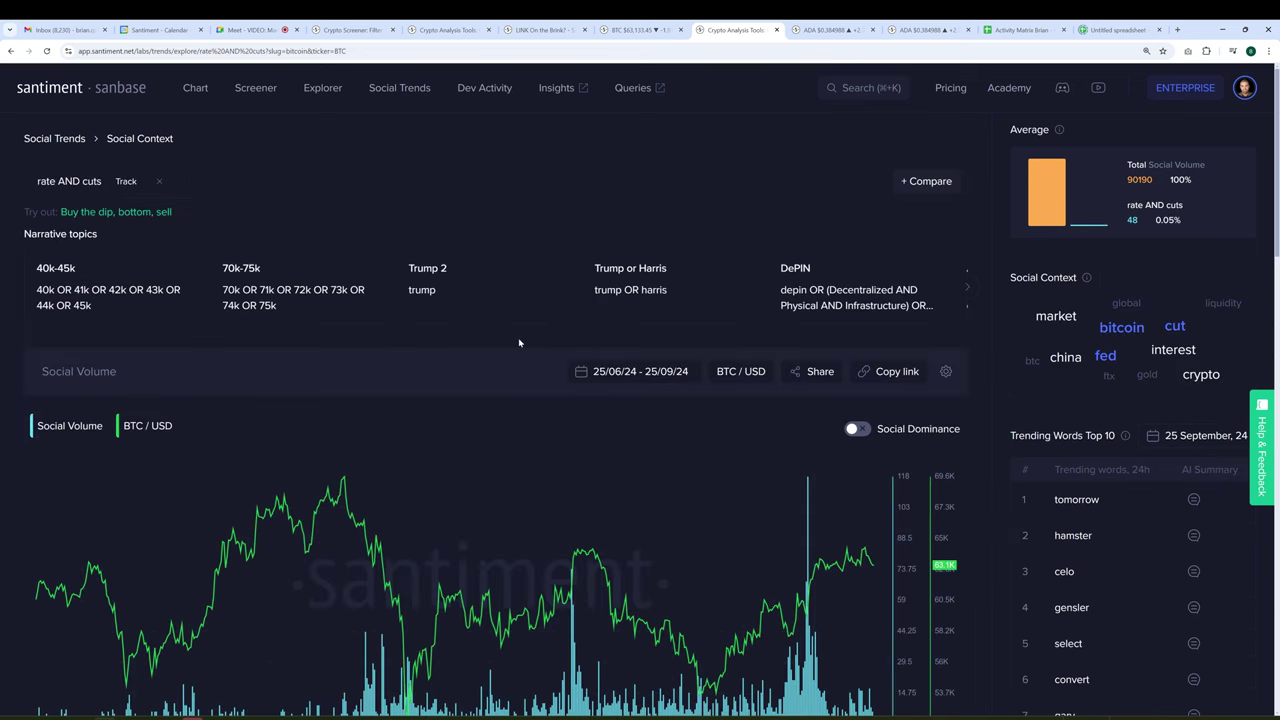
pyautogui.scroll(-1, 517, 343)
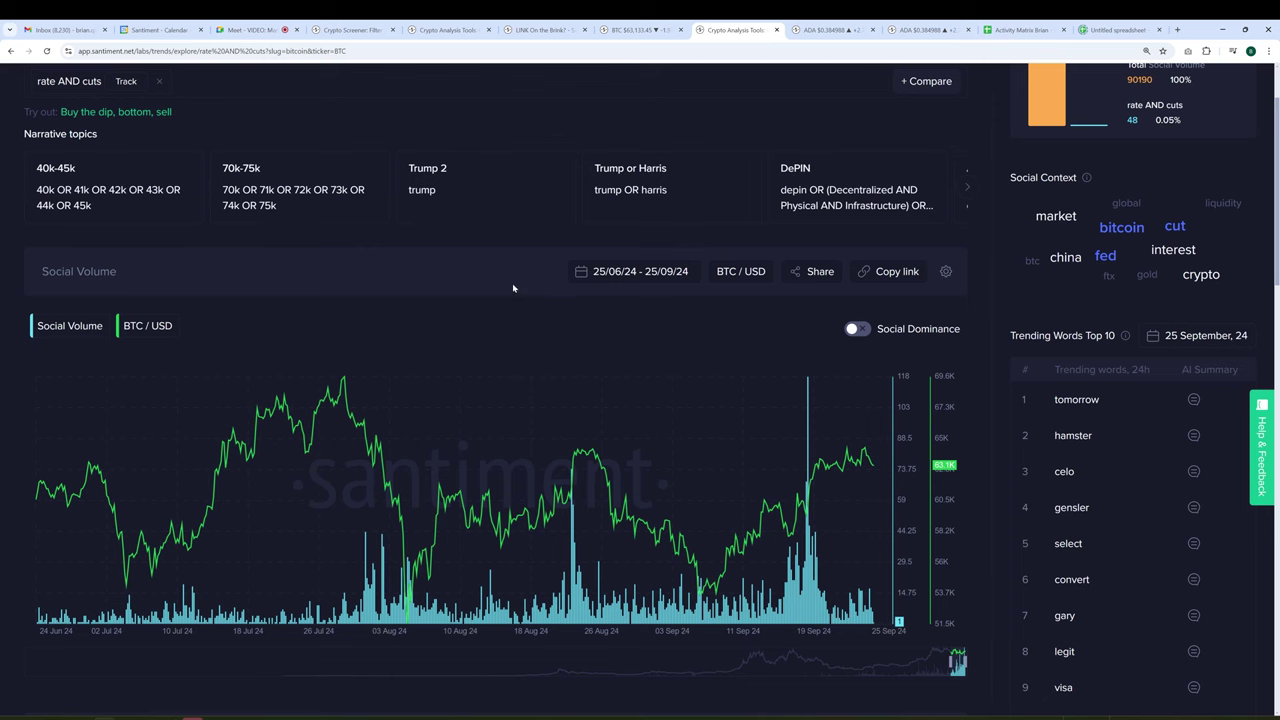
# Step: Add "china AND cuts" as a second topic to the social volume chart
pyautogui.scroll(1, 517, 325)
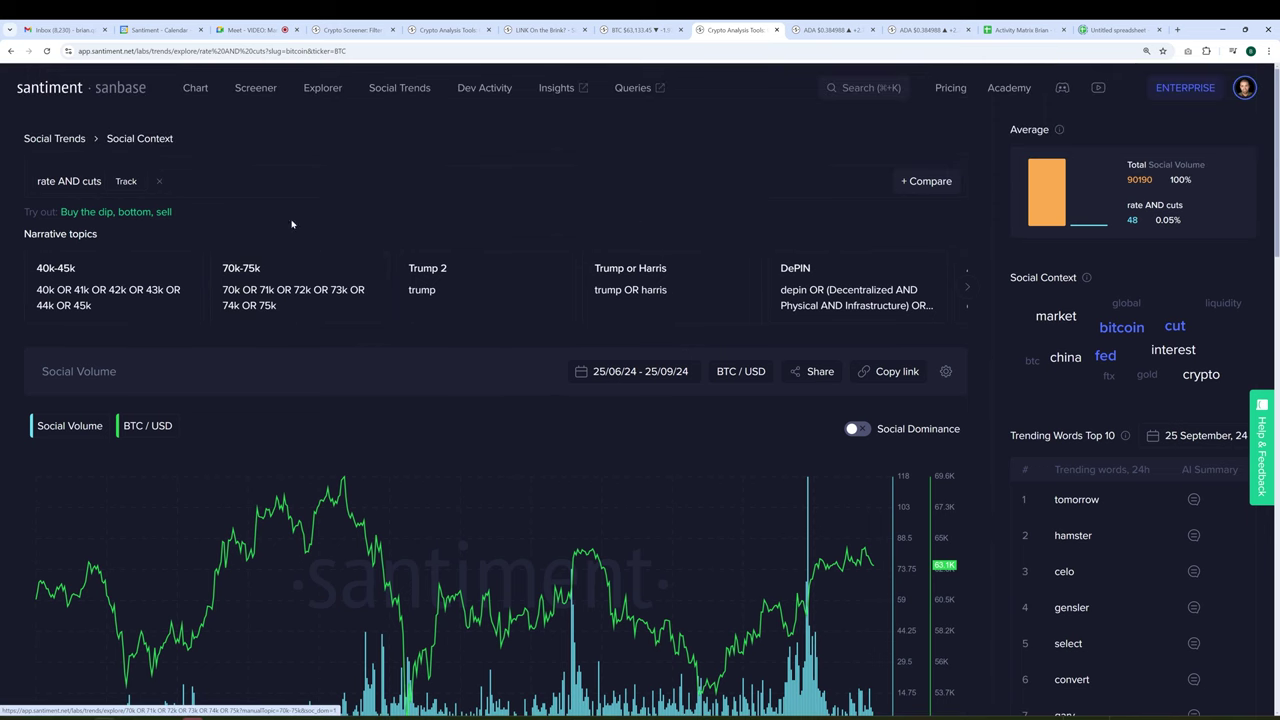
pyautogui.click(250, 182)
pyautogui.write('china ')
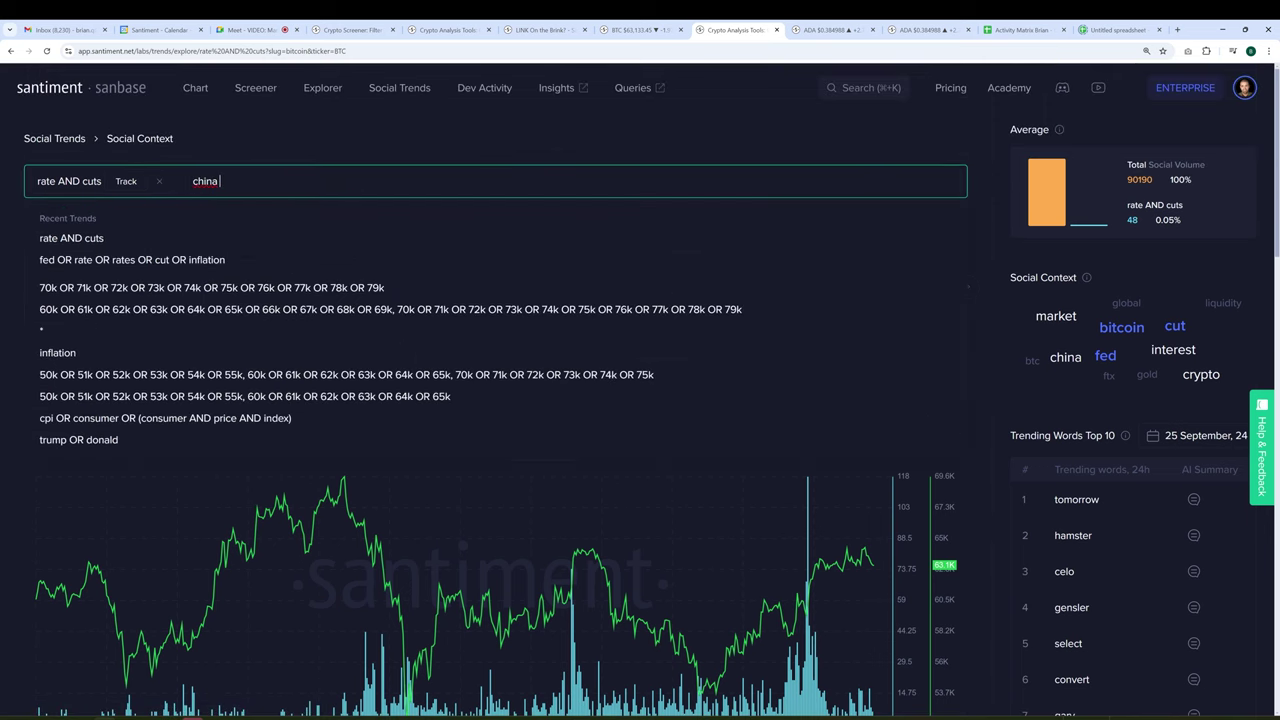
pyautogui.write('AND cuts')
pyautogui.press('Return')
pyautogui.click(428, 236)
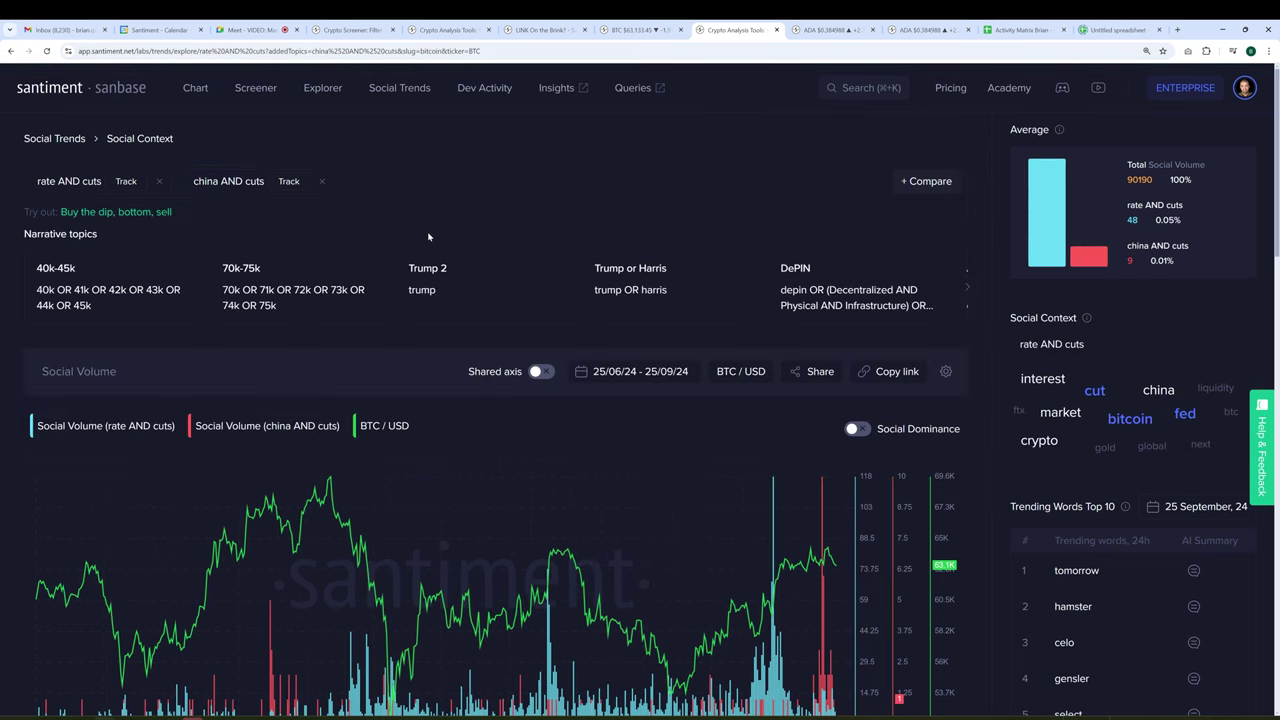
pyautogui.scroll(-1, 703, 328)
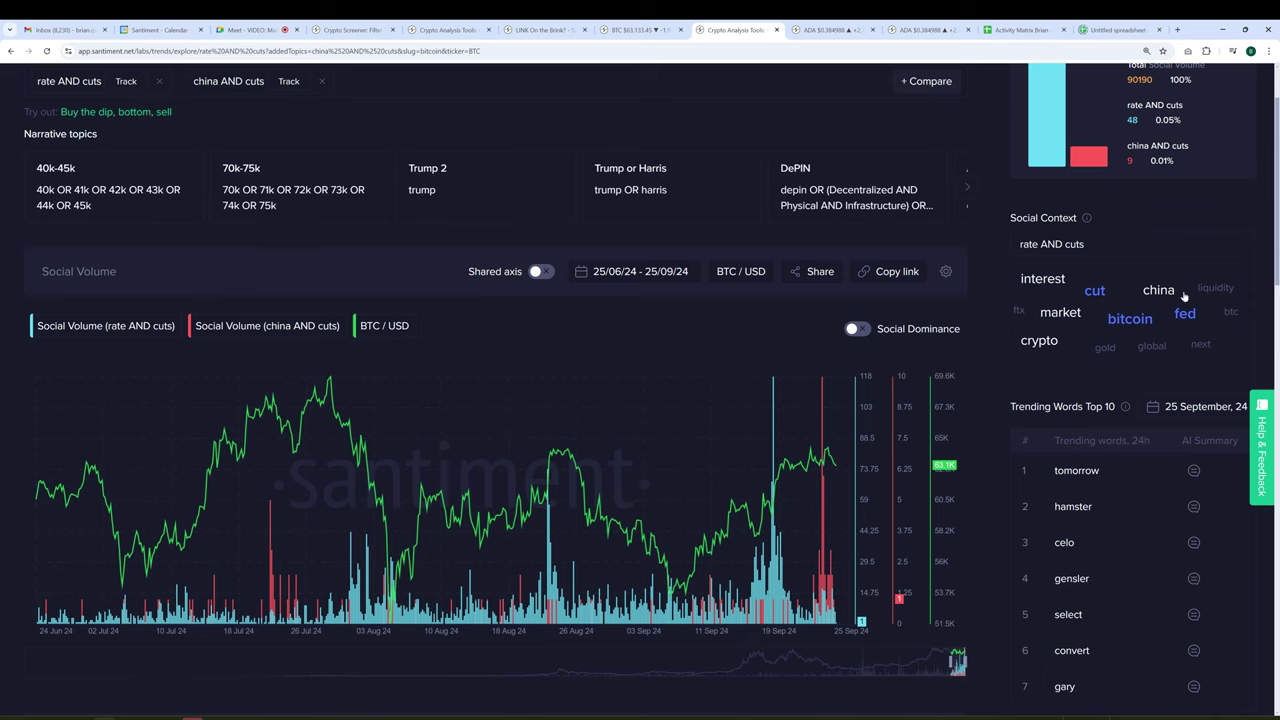
# Step: Add "stimulus" as a third topic and view its social volume on the chart
pyautogui.scroll(1, 1271, 258)
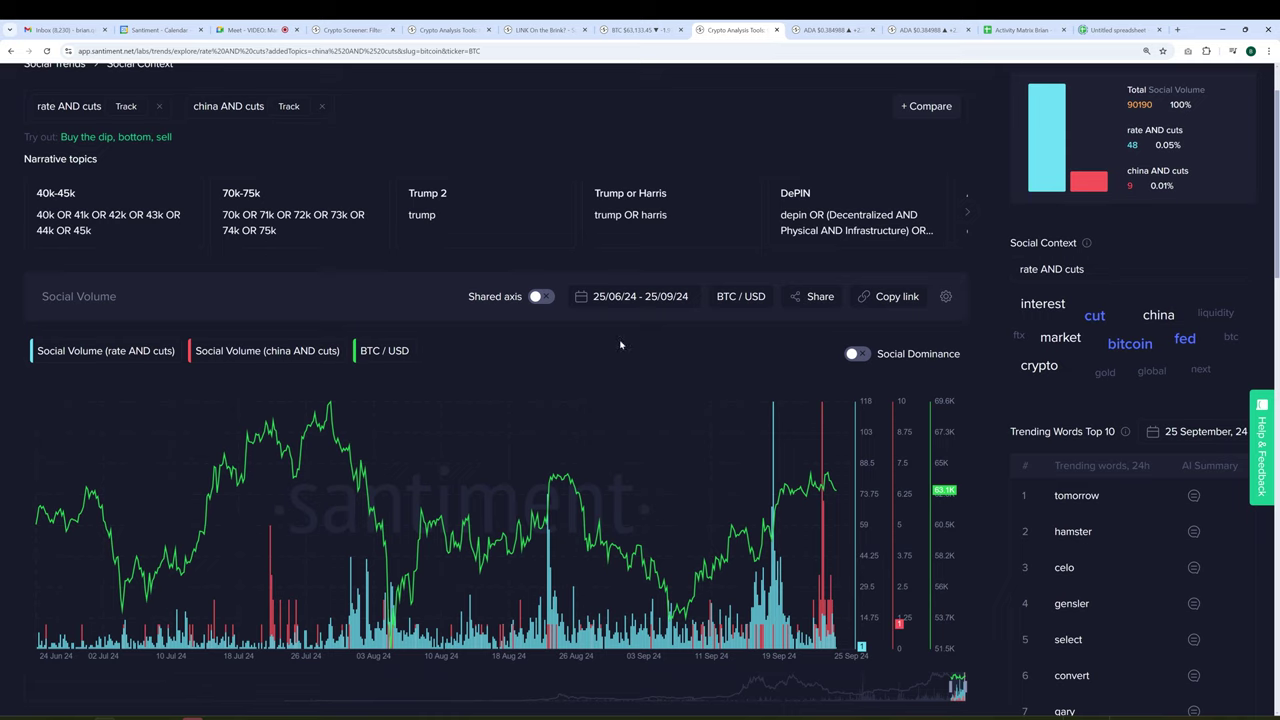
pyautogui.click(356, 106)
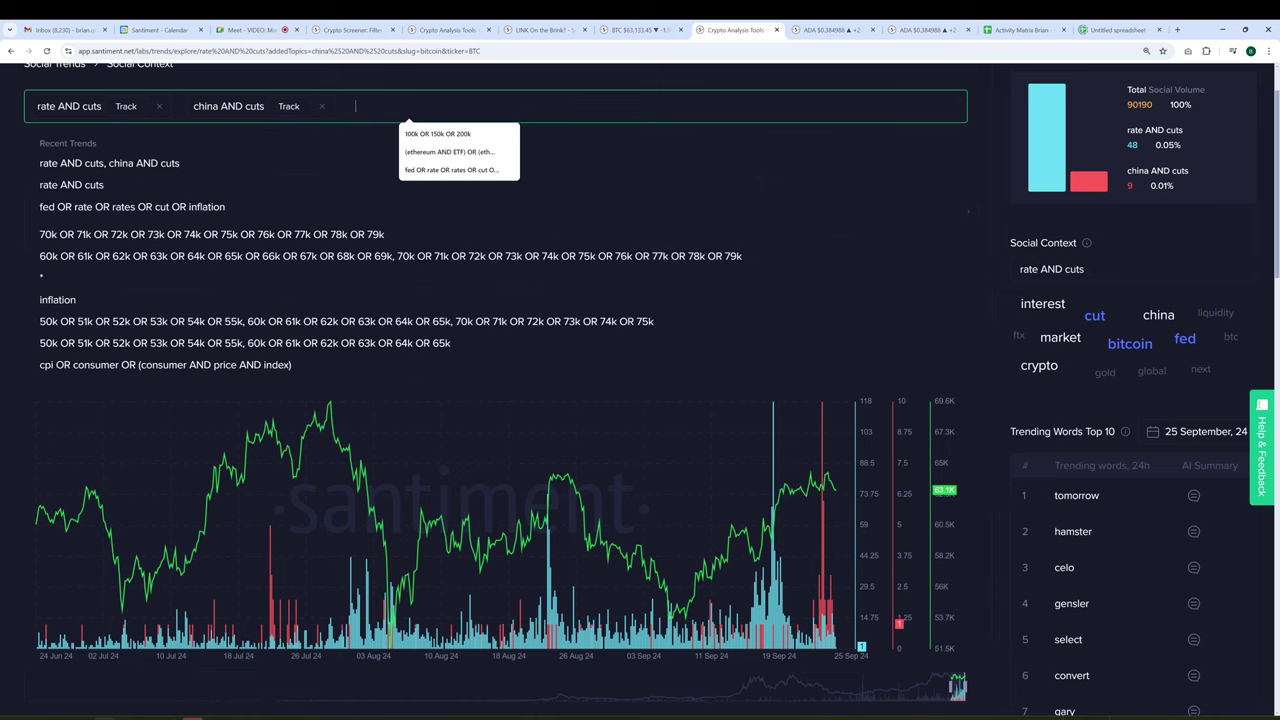
pyautogui.write('stimulus')
pyautogui.press('Return')
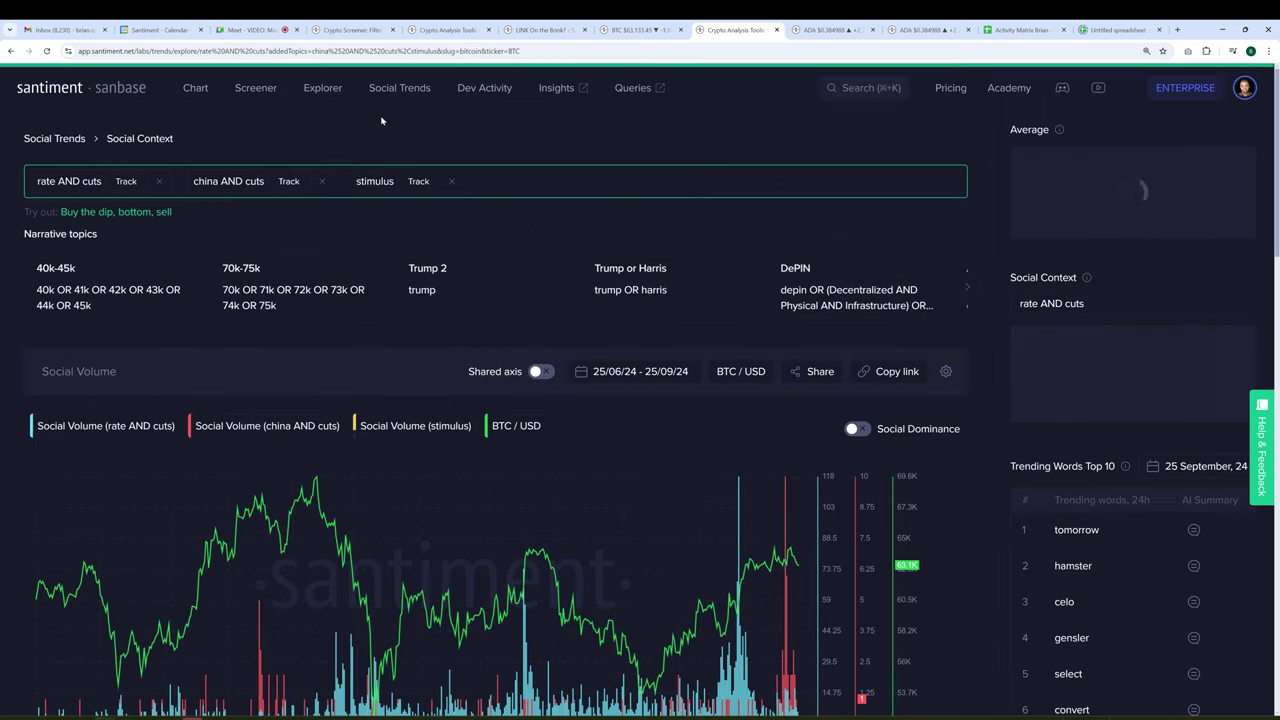
pyautogui.scroll(-1, 668, 347)
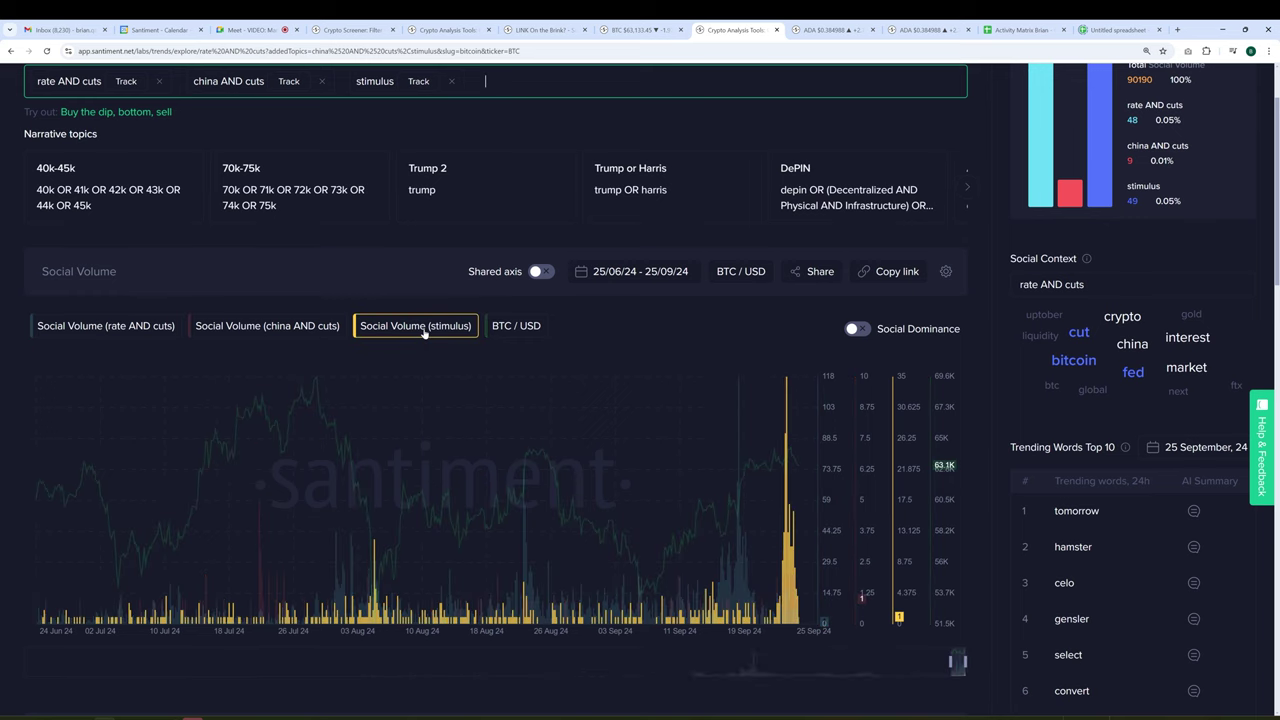
pyautogui.click(603, 335)
# Step: Load the Trump or Harris narrative topic and examine its combined social volume against the BTC / USD price
pyautogui.scroll(1, 600, 335)
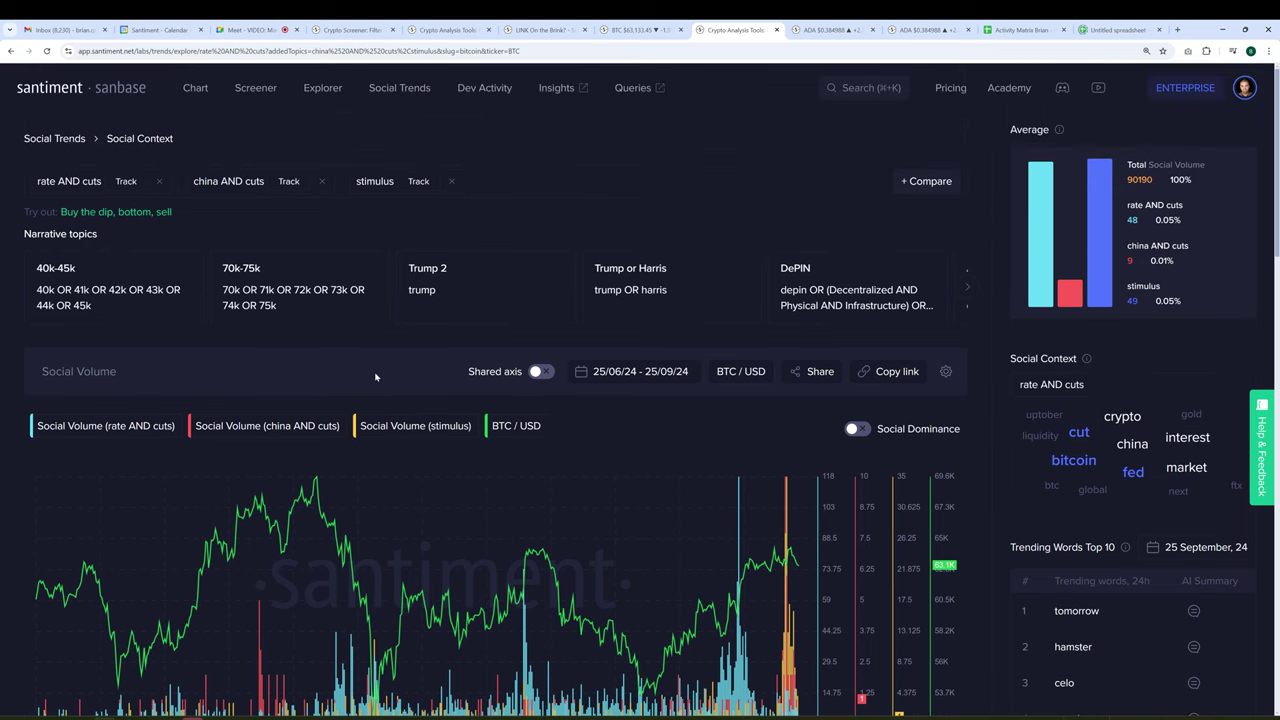
pyautogui.click(655, 288)
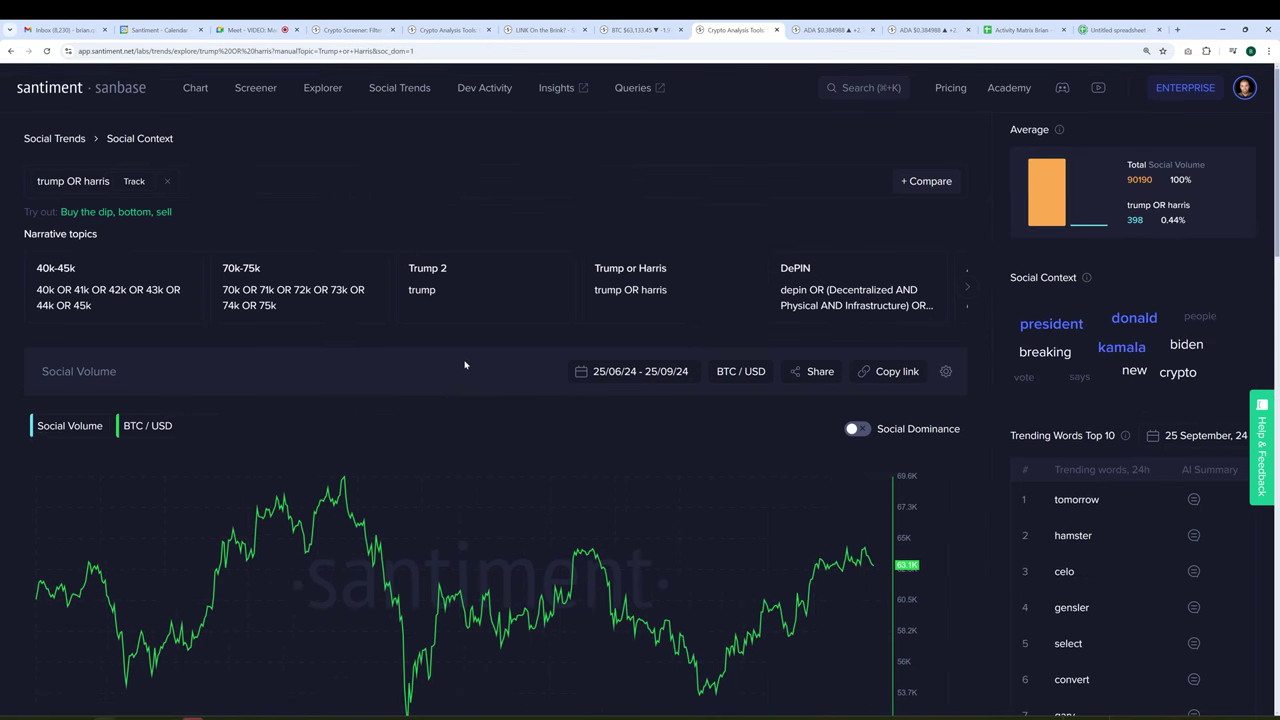
pyautogui.scroll(-1, 496, 345)
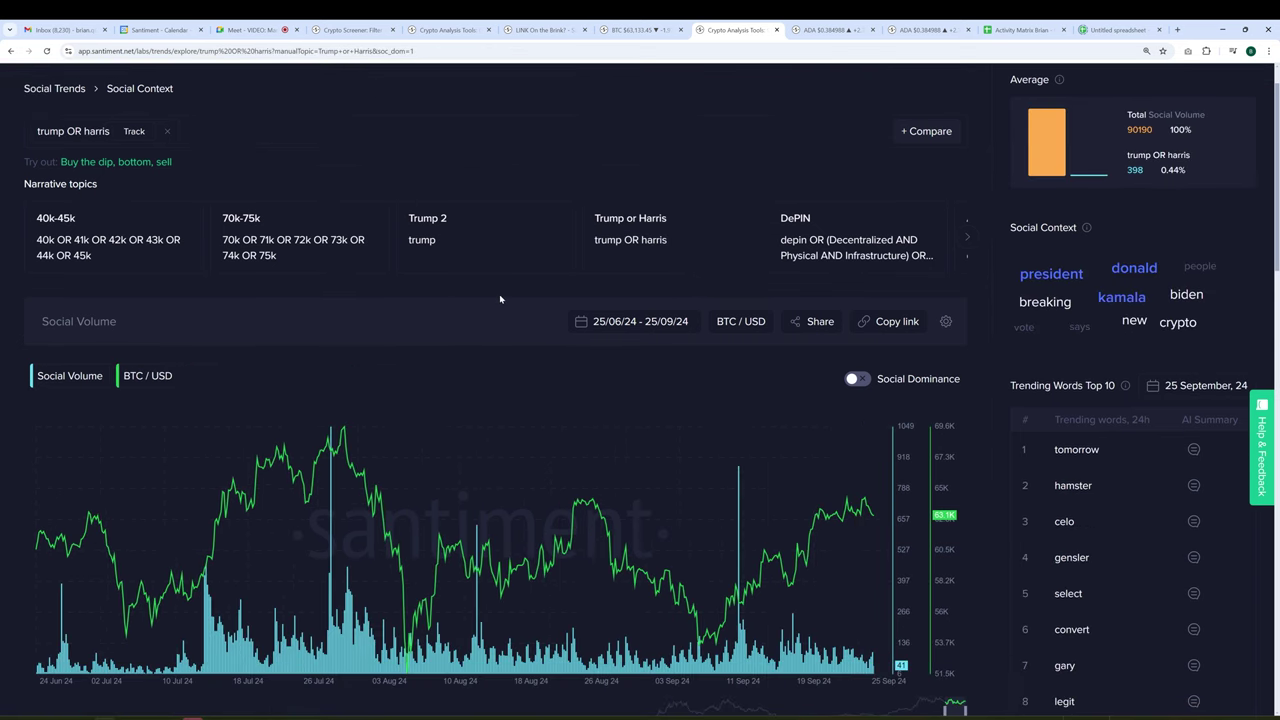
pyautogui.scroll(1, 380, 348)
pyautogui.scroll(-1, 320, 348)
pyautogui.scroll(1, 288, 347)
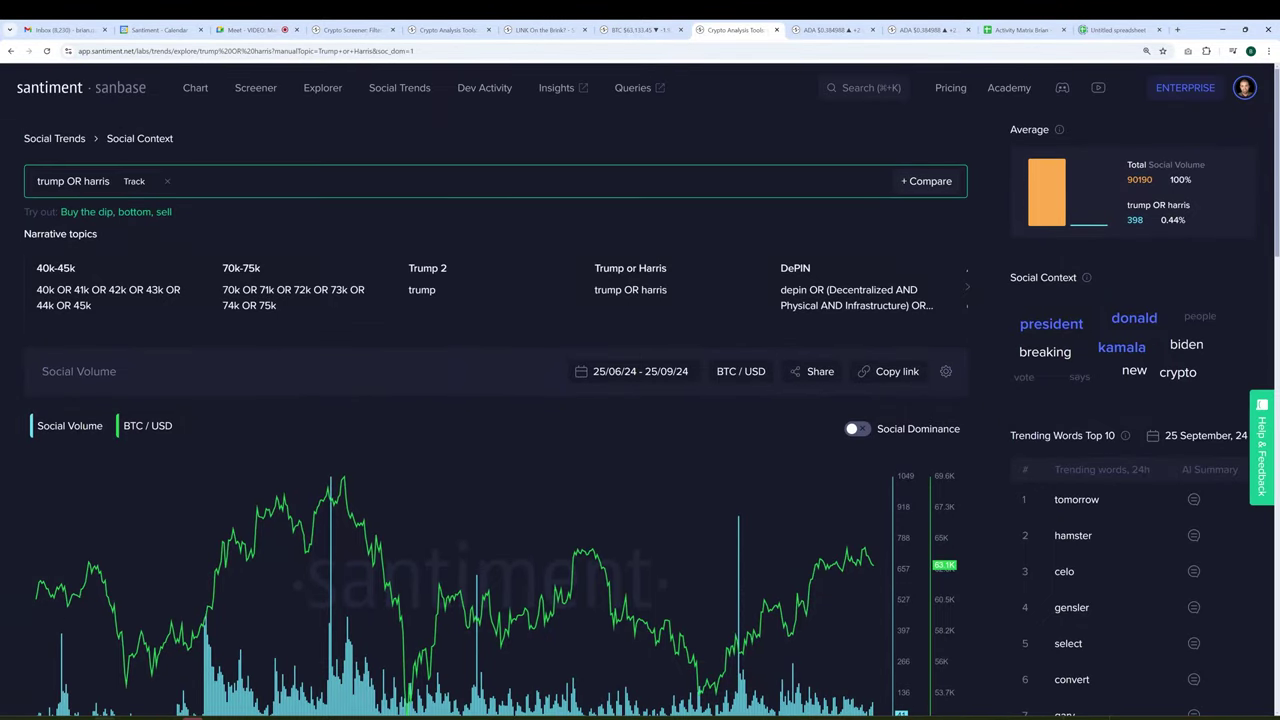
pyautogui.scroll(-1, 380, 352)
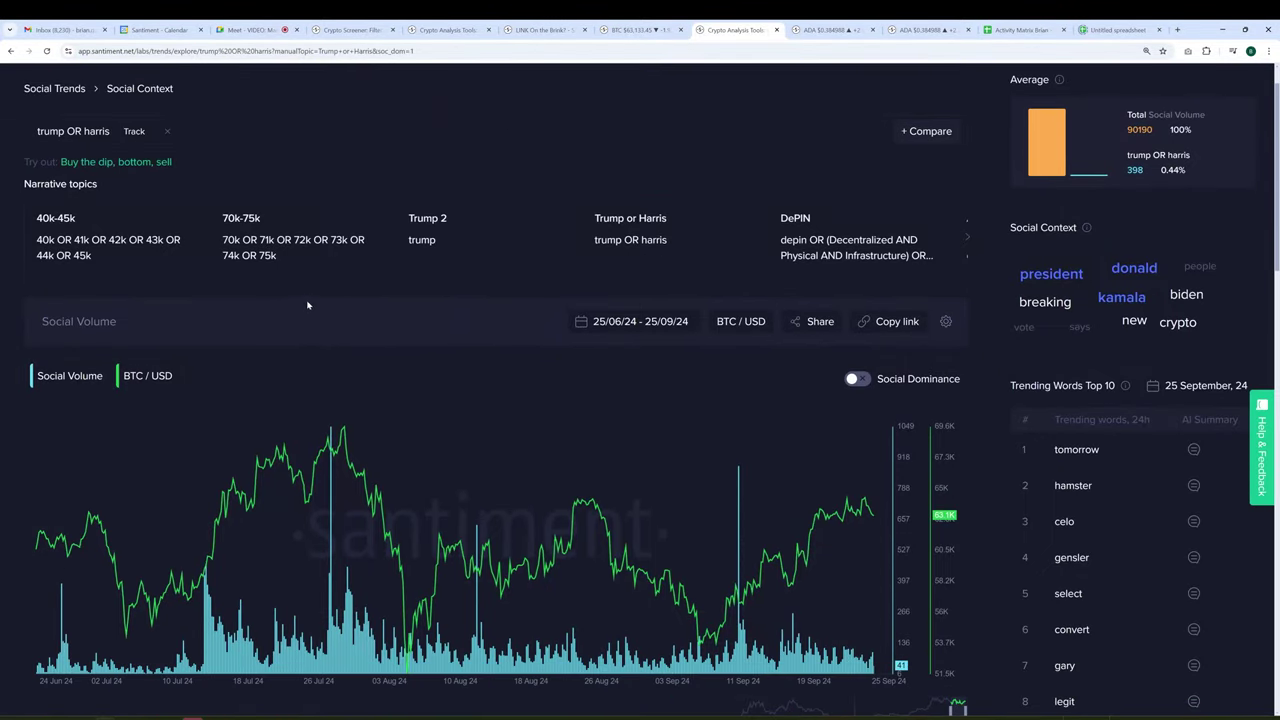
pyautogui.scroll(1, 240, 260)
pyautogui.scroll(-1, 100, 172)
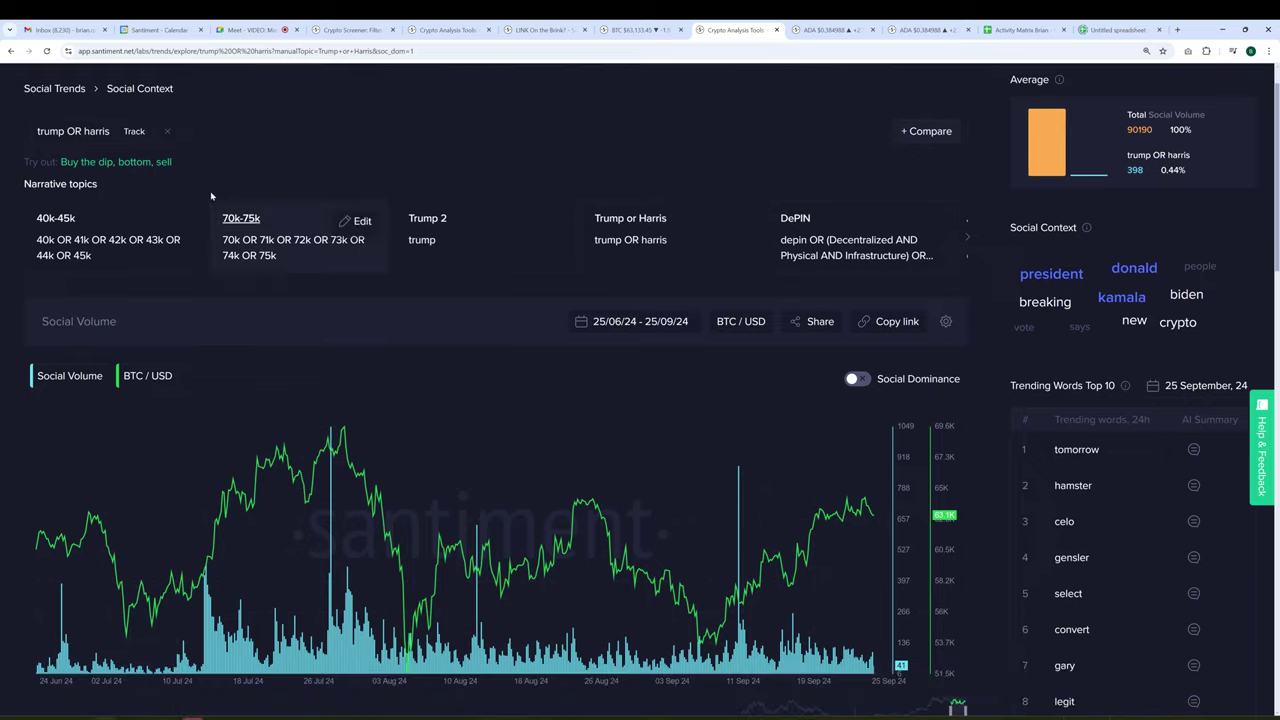
# Step: Remove the "trump OR harris" topic and compare "harris" and "trump" as two separate topics
pyautogui.click(166, 131)
pyautogui.click(90, 181)
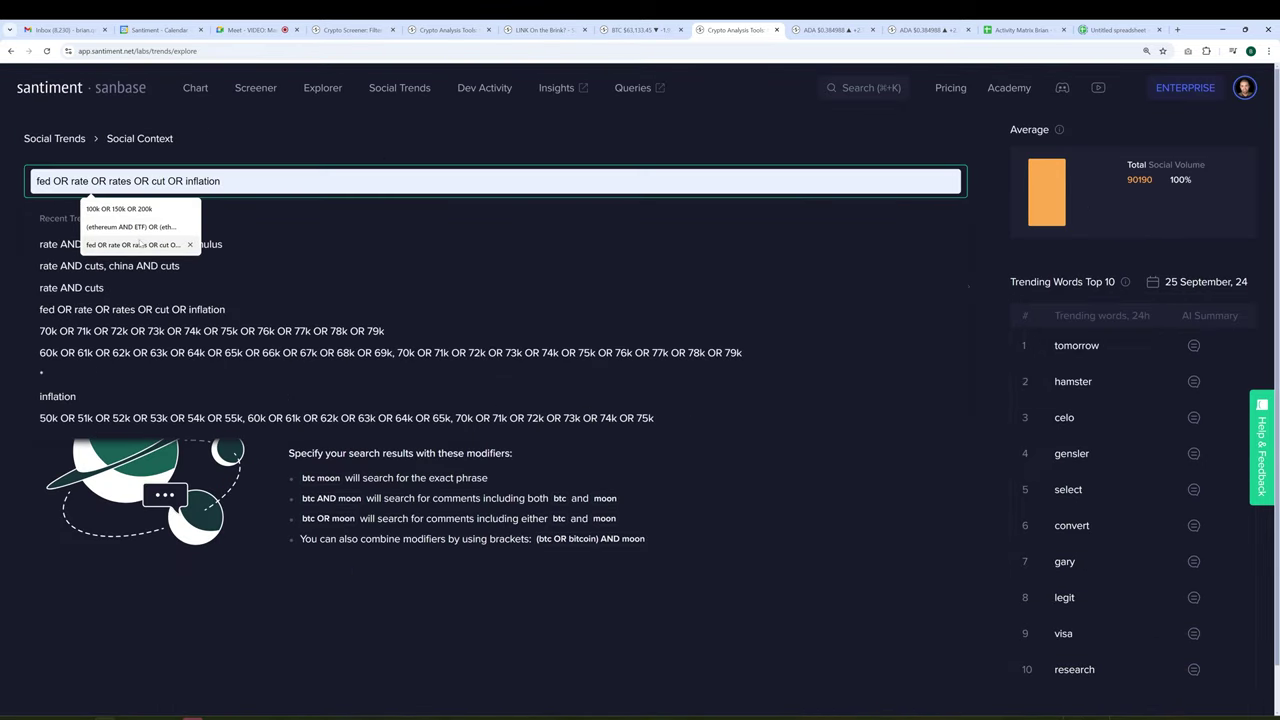
pyautogui.write('harris')
pyautogui.press('Return')
pyautogui.write('trump')
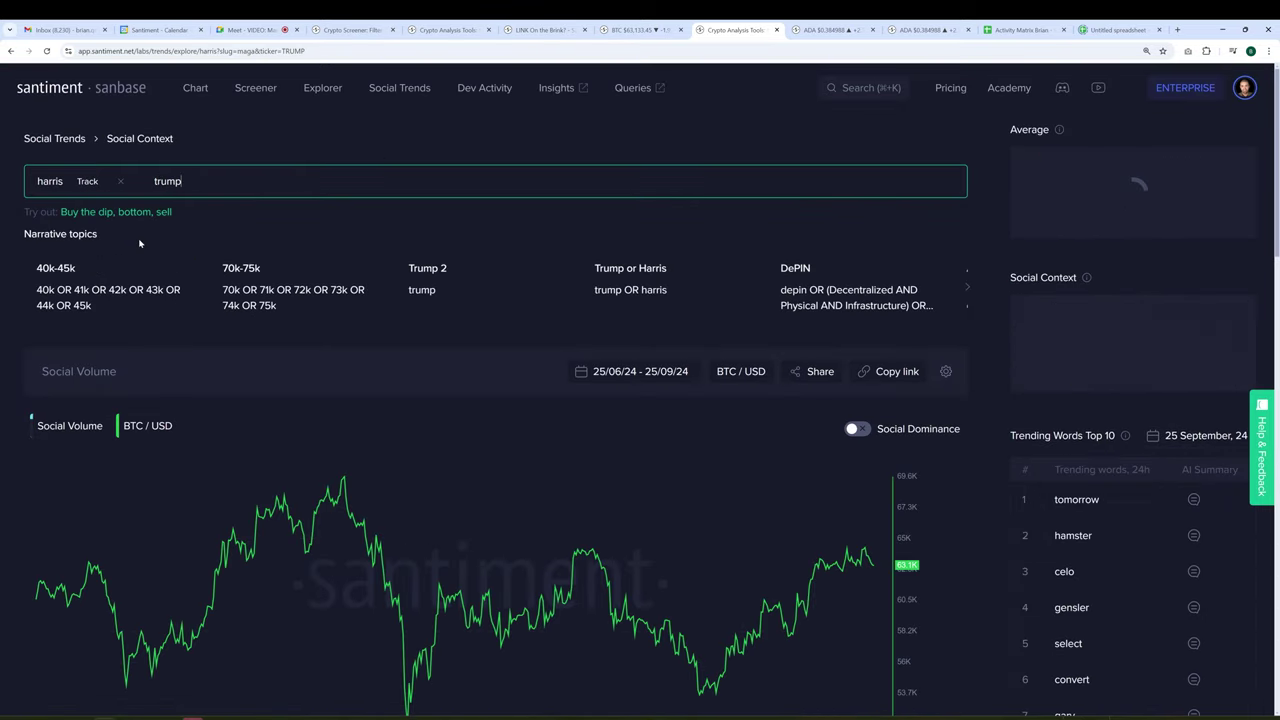
pyautogui.press('Return')
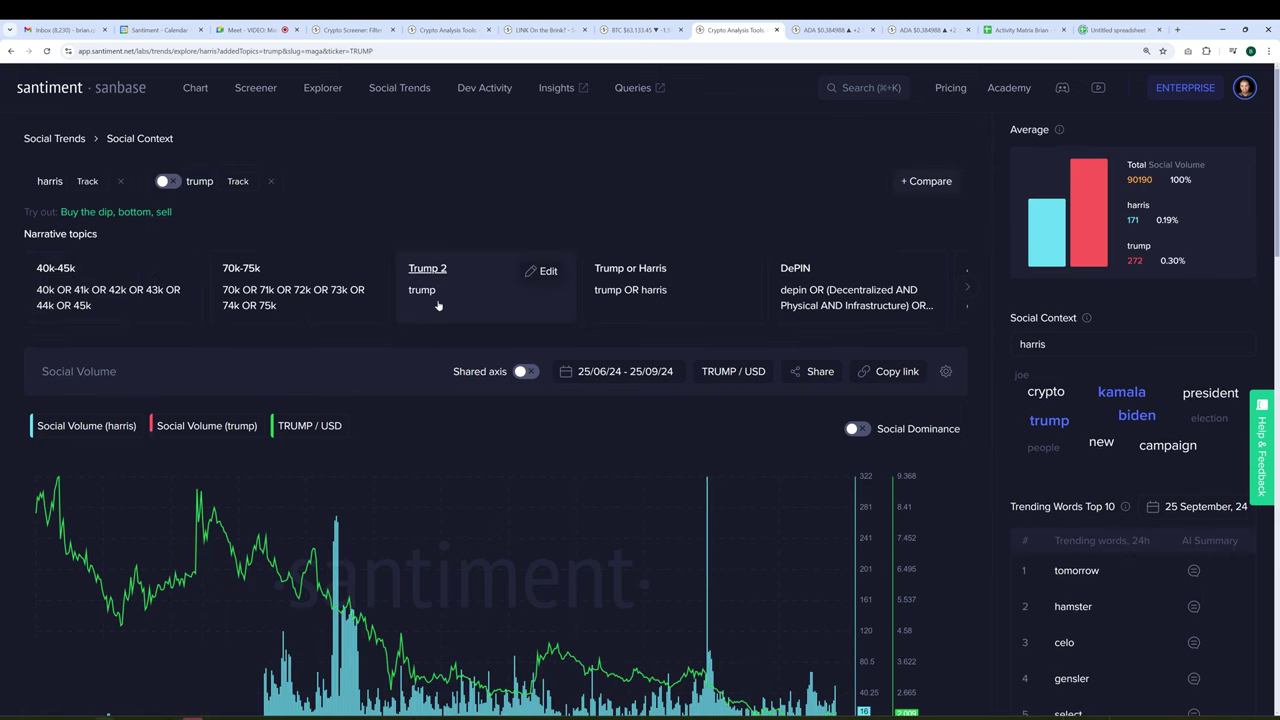
# Step: Change the price pair on the harris and trump social volume chart to BTC / USD
pyautogui.scroll(-1, 480, 260)
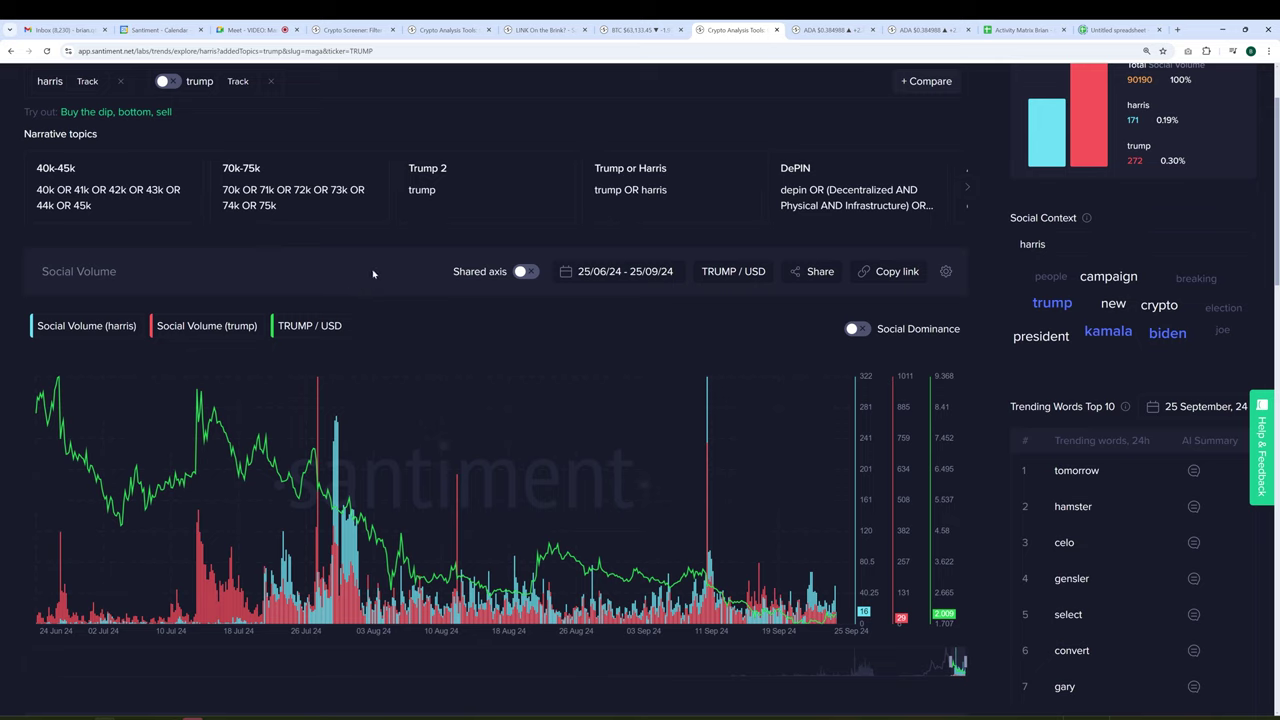
pyautogui.click(733, 273)
pyautogui.click(728, 309)
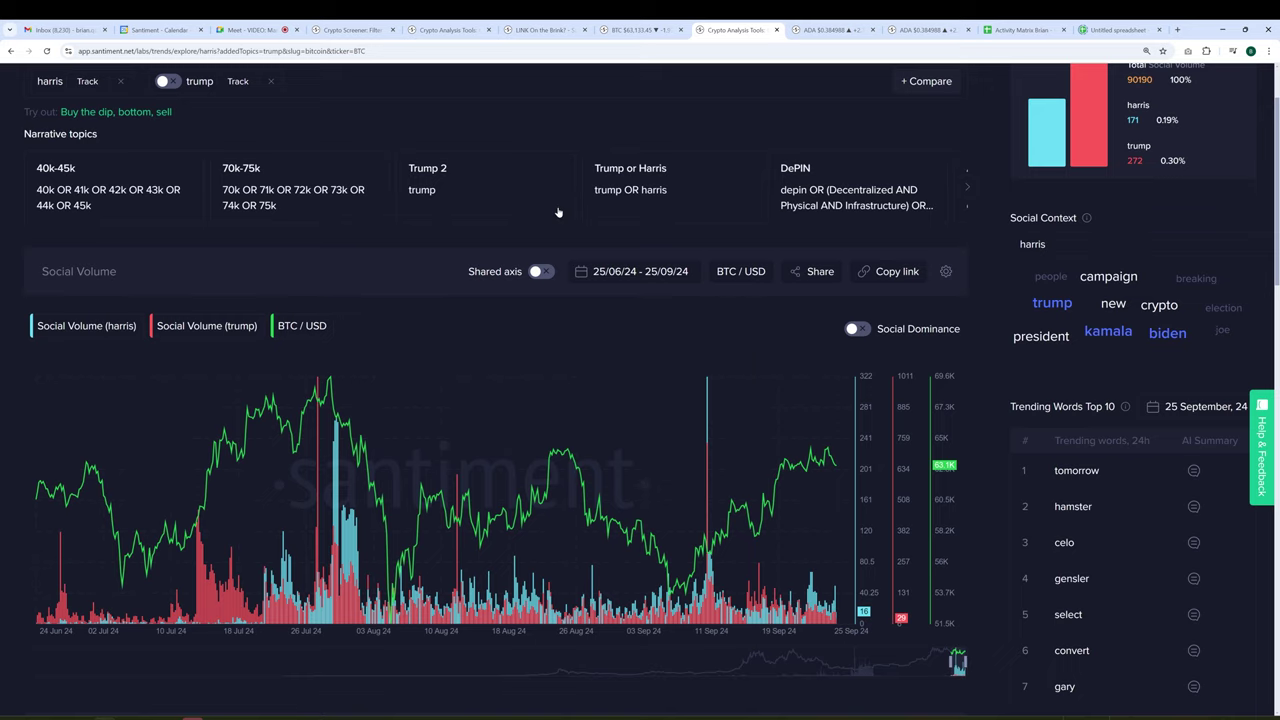
# Step: Switch to the crypto screener and review its 7-day social volume treemap and price change bar chart
pyautogui.click(366, 27)
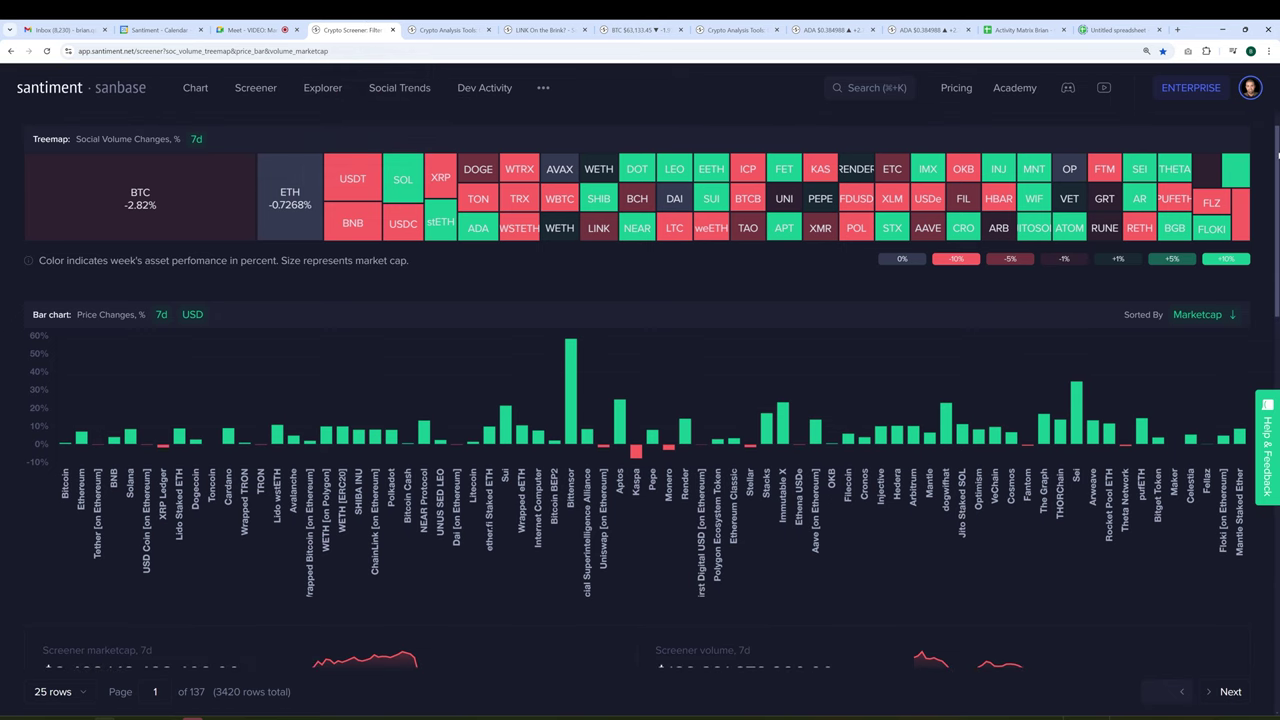
pyautogui.moveTo(1278, 158); pyautogui.dragTo(1278, 160)
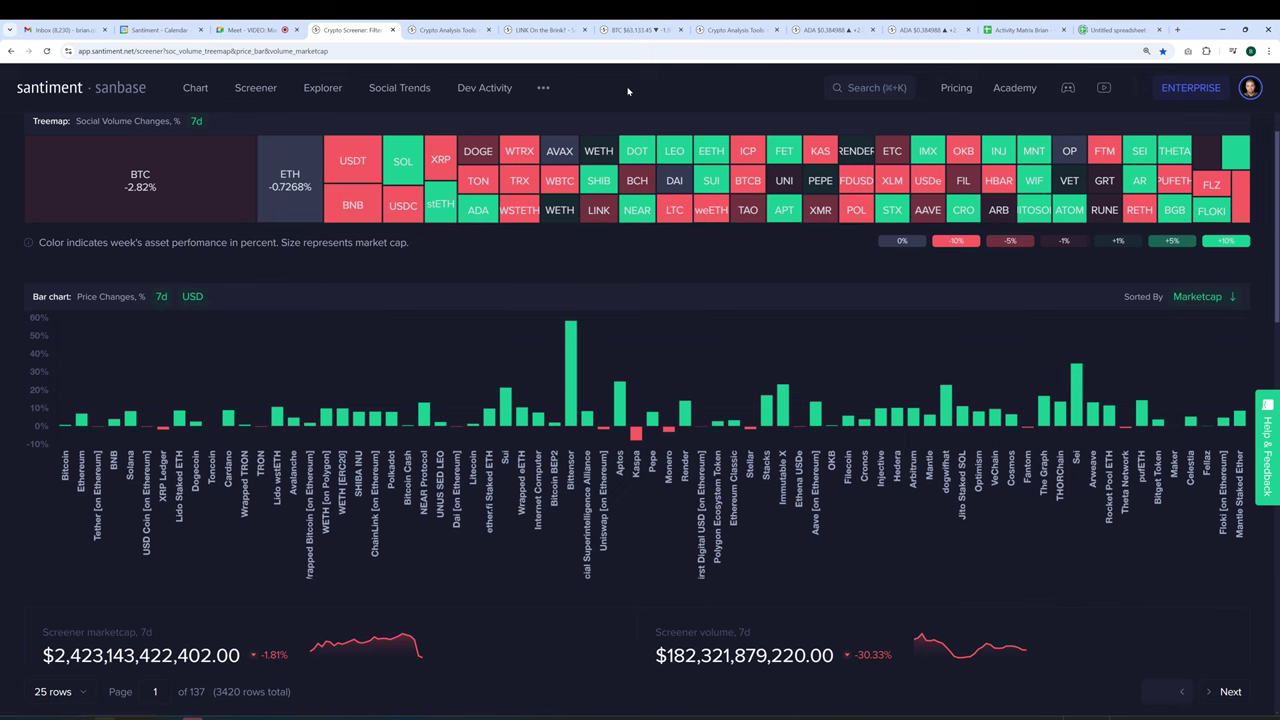
# Step: Return to the Bitcoin chart, start a new chart layout and set its asset to Tether [on Ethereum] (USDT)
pyautogui.click(633, 31)
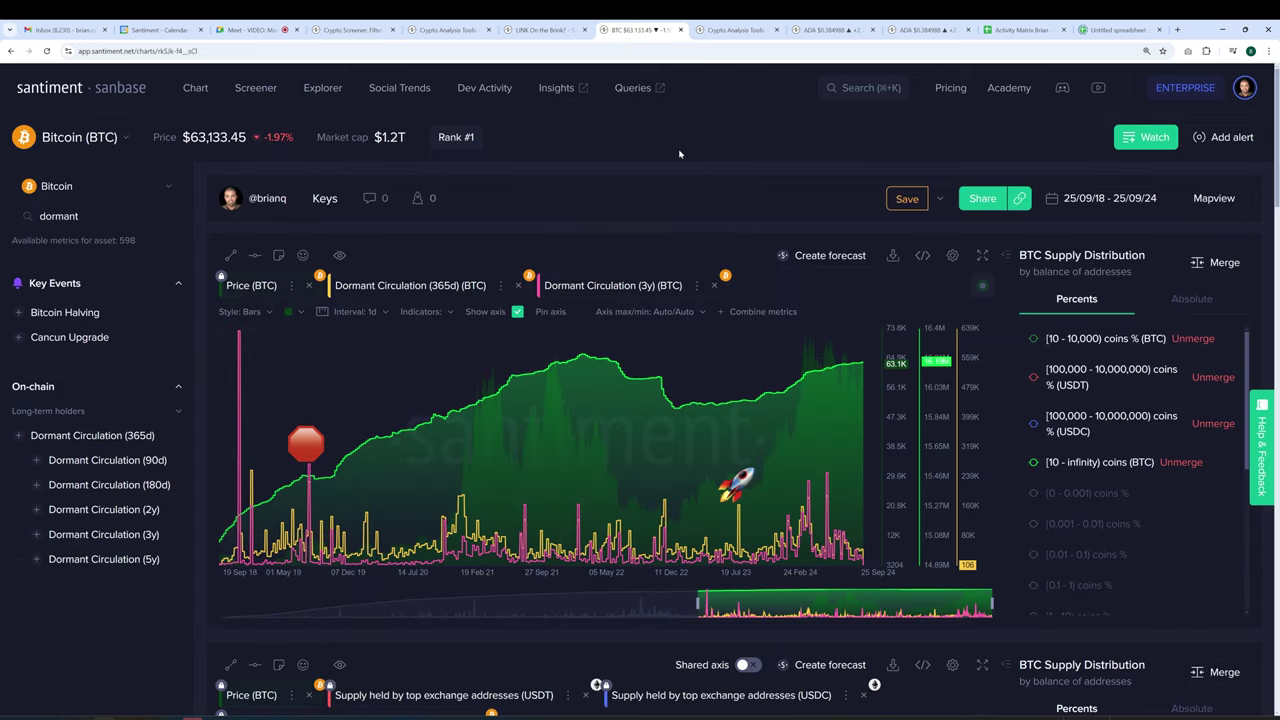
pyautogui.click(194, 92)
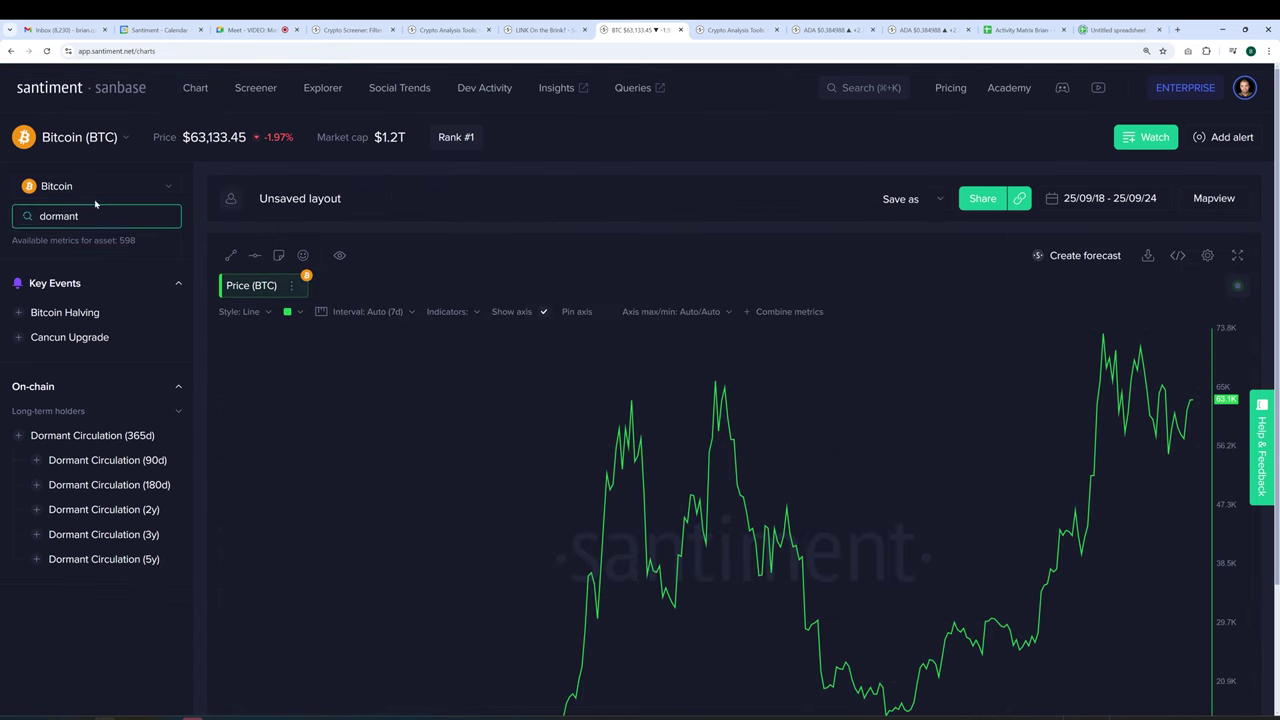
pyautogui.click(126, 174)
pyautogui.write('usdt')
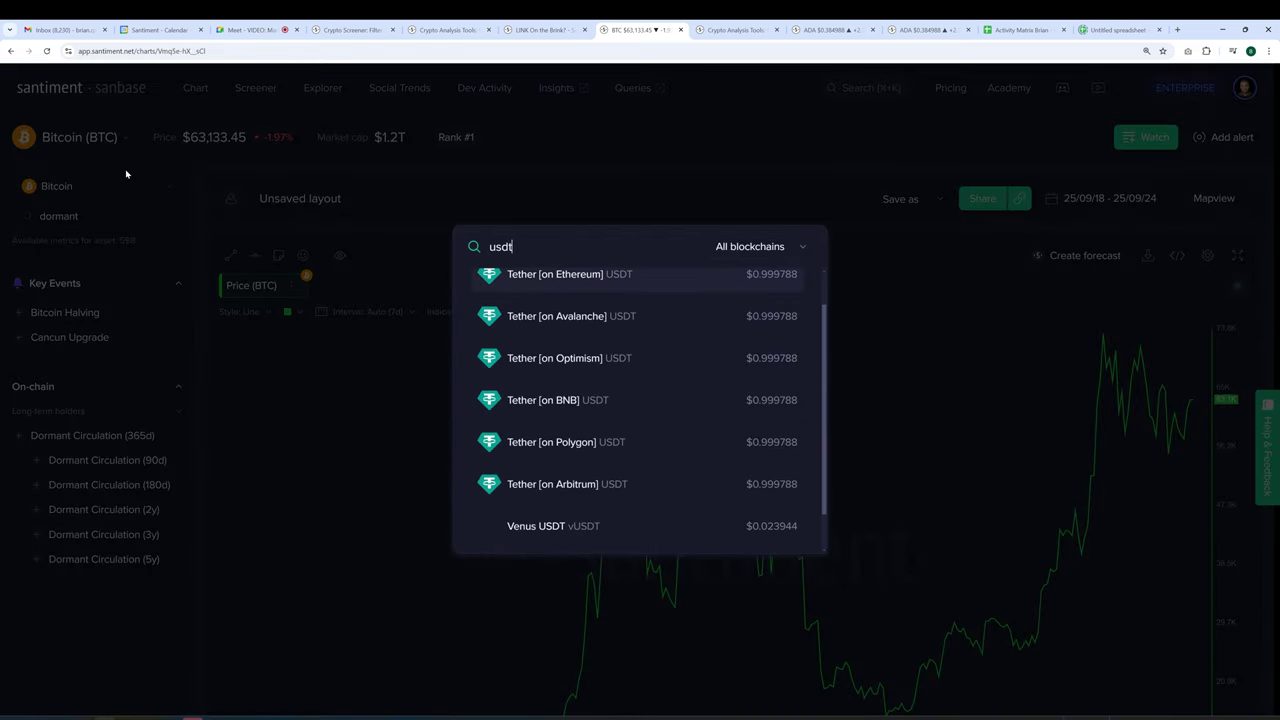
pyautogui.click(583, 282)
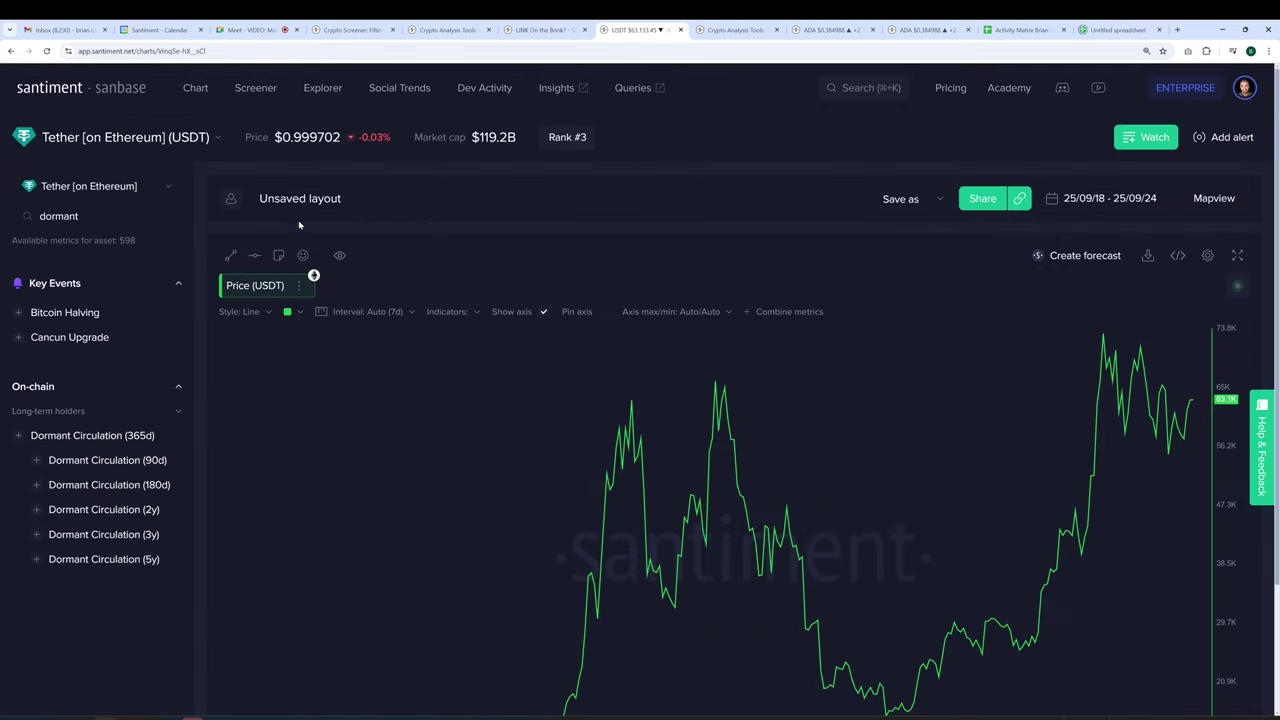
pyautogui.click(94, 194)
pyautogui.write('u')
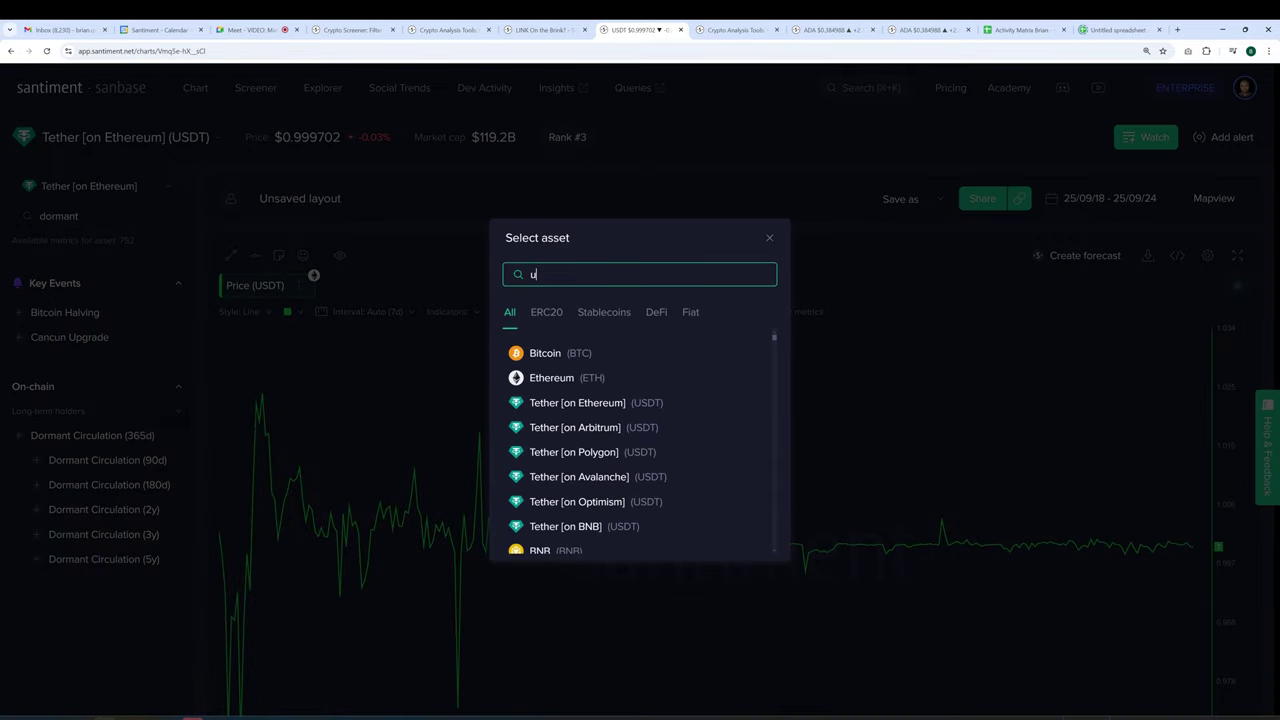
pyautogui.write('sdc')
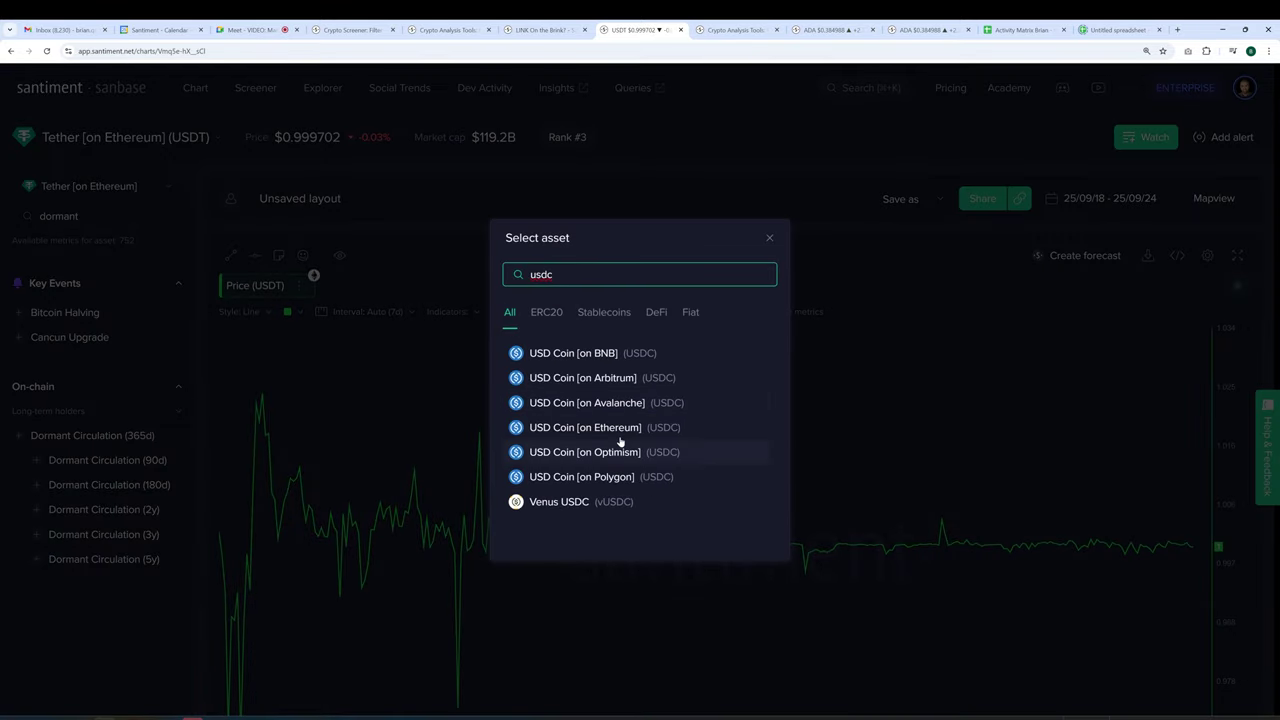
pyautogui.click(612, 436)
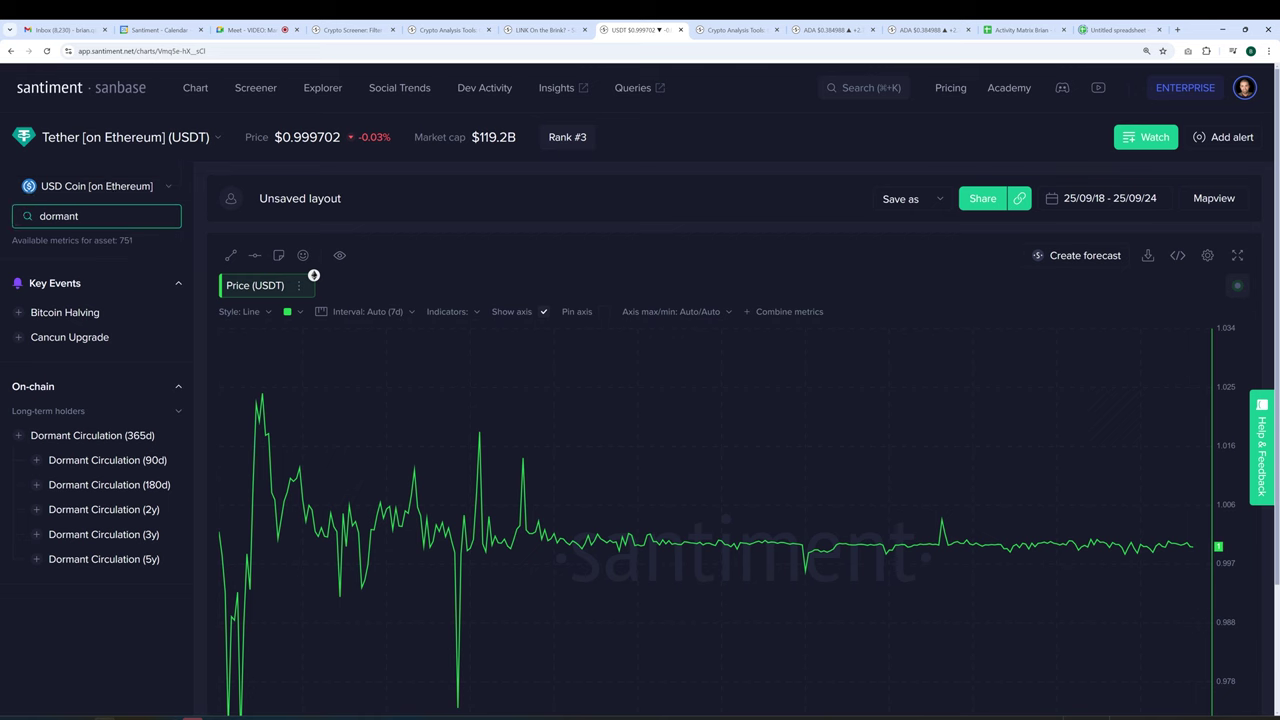
pyautogui.click(168, 190)
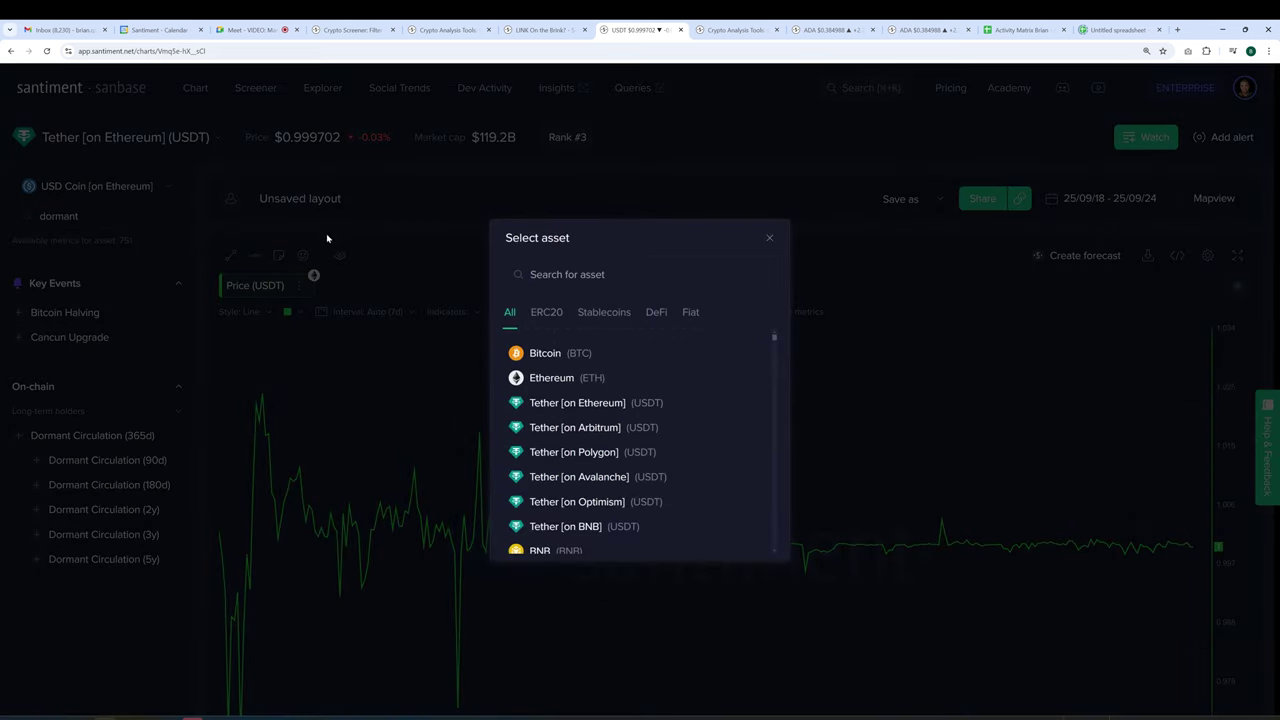
pyautogui.click(636, 404)
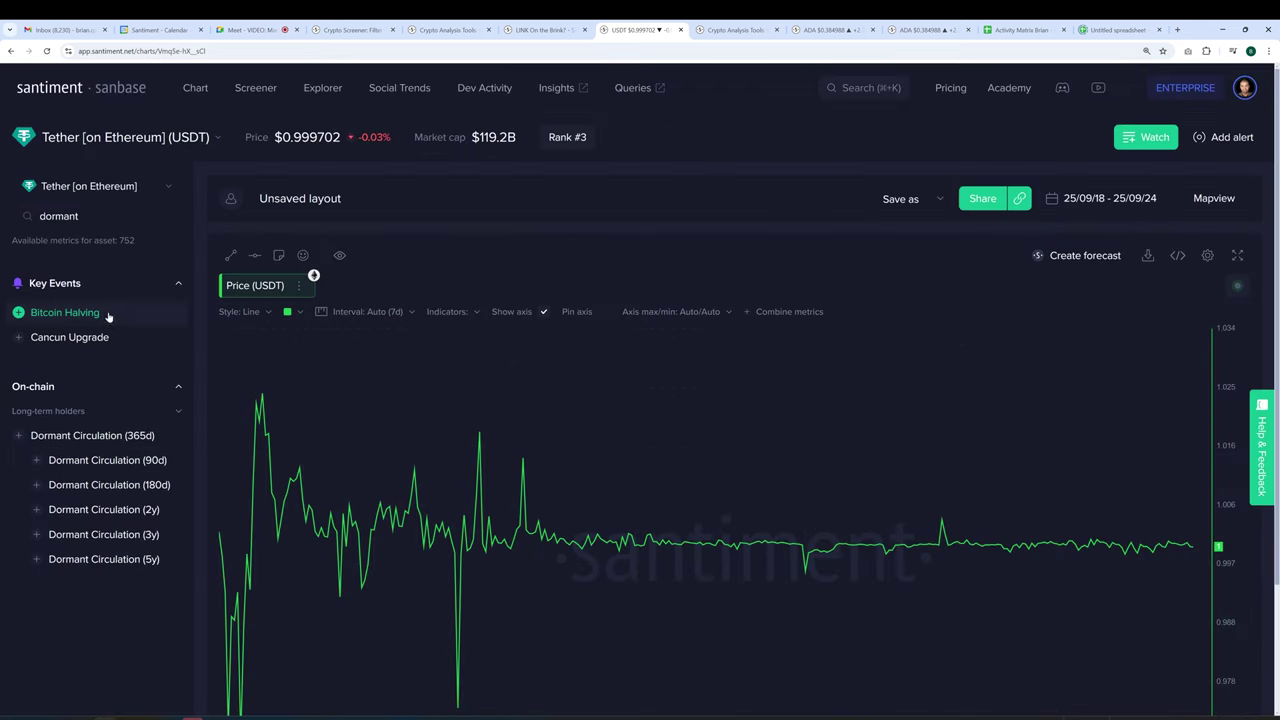
# Step: Add the Marketcap metric for Tether [on Ethereum] and remove the USDT price from the chart
pyautogui.click(90, 216)
pyautogui.doubleClick(90, 216)
pyautogui.write('market c')
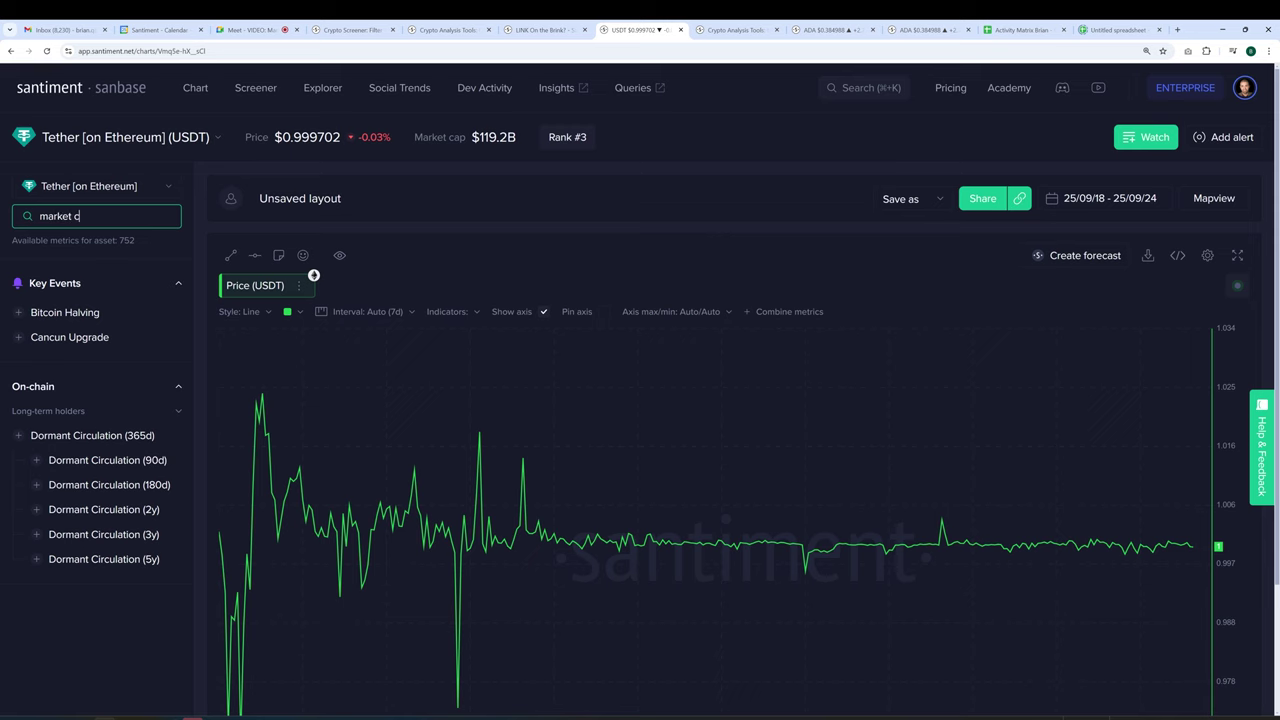
pyautogui.write('a')
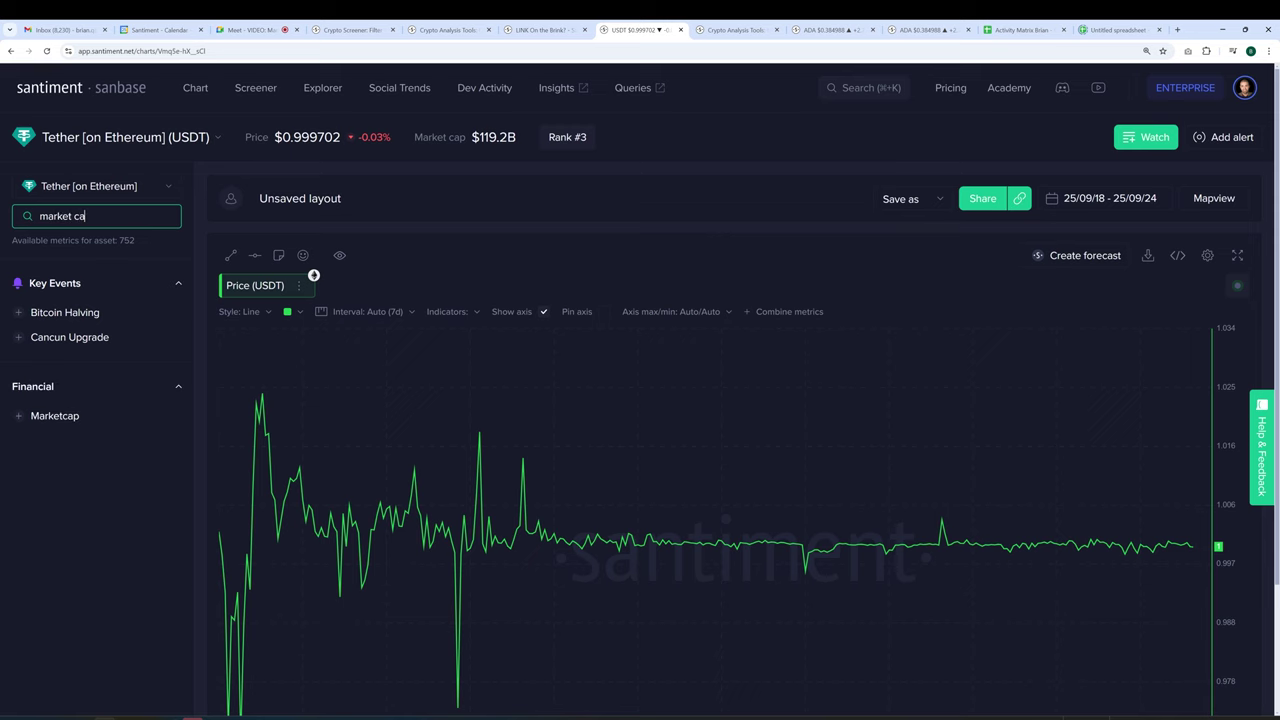
pyautogui.click(45, 416)
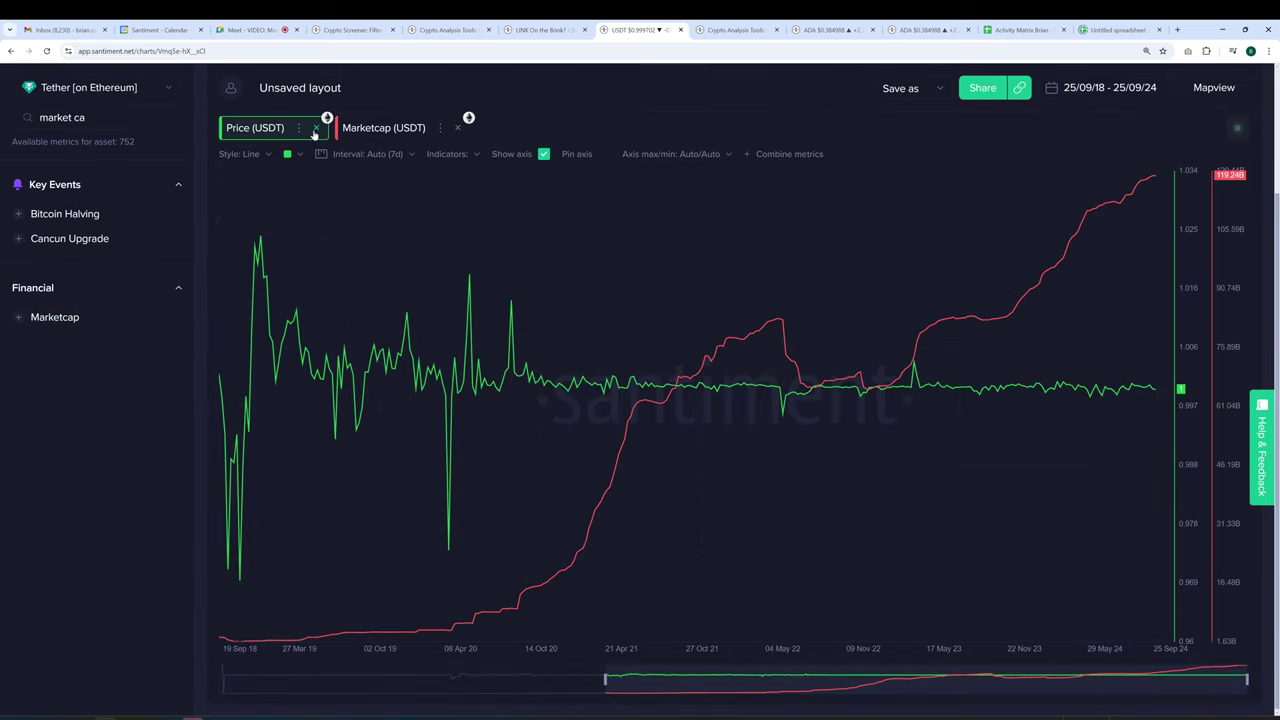
pyautogui.click(316, 127)
pyautogui.scroll(2, 135, 105)
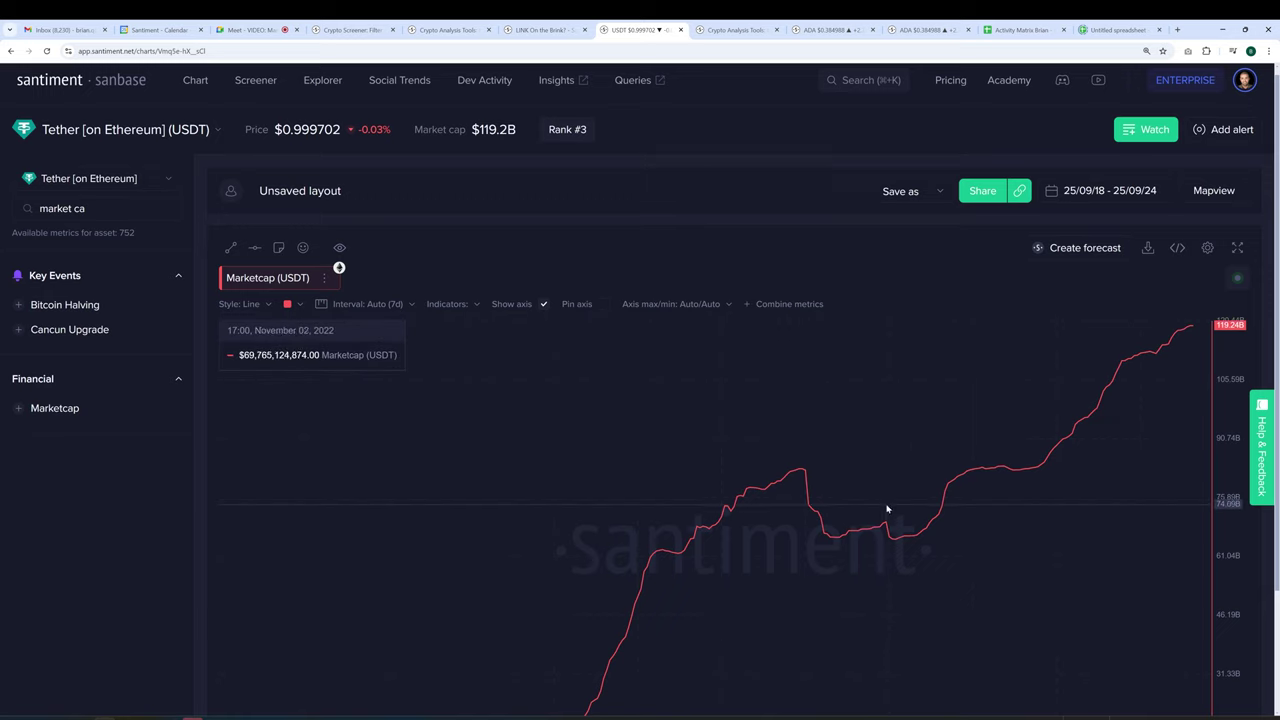
# Step: Add the Marketcap metric of USD Coin [on Ethereum] (USDC) to the chart
pyautogui.click(98, 180)
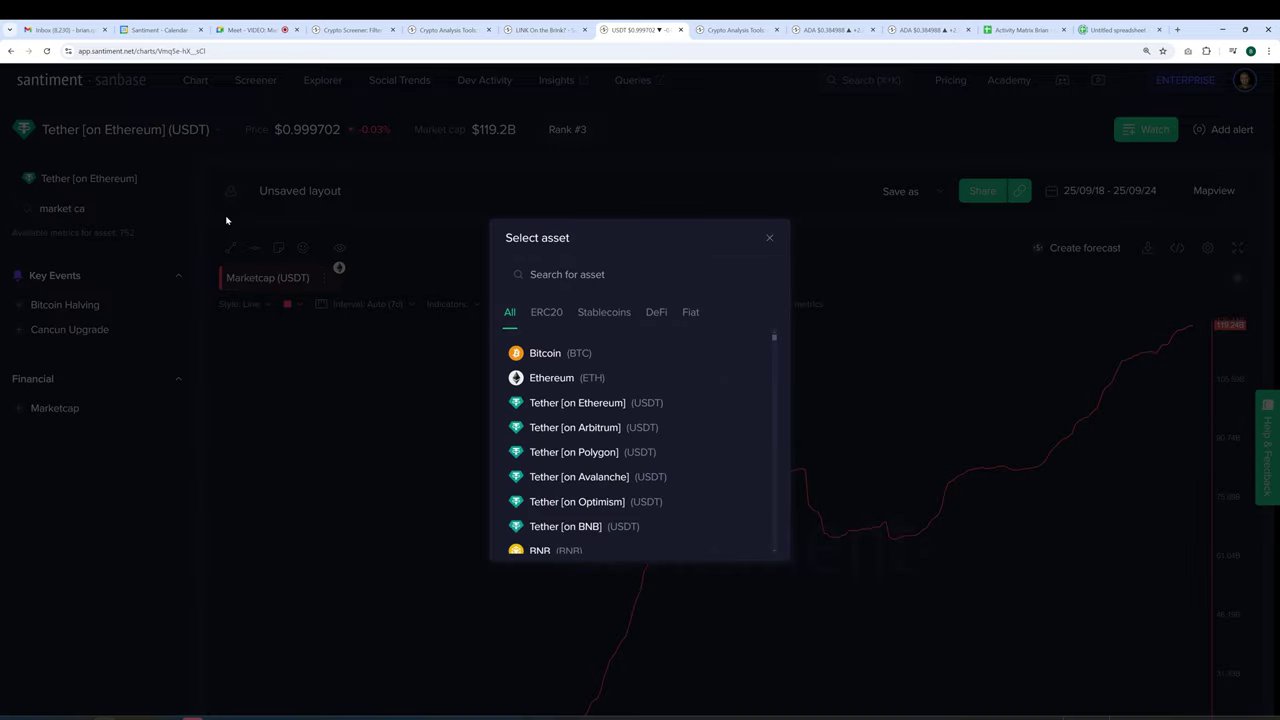
pyautogui.write('usdc')
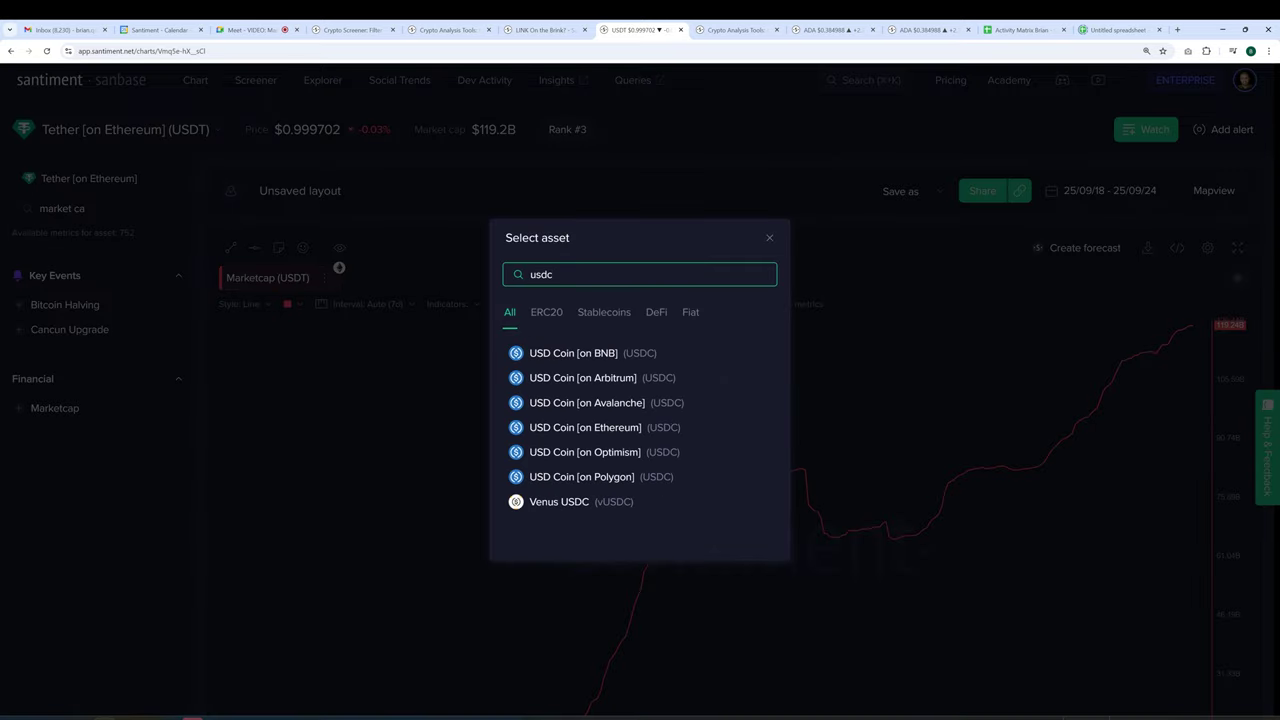
pyautogui.click(621, 428)
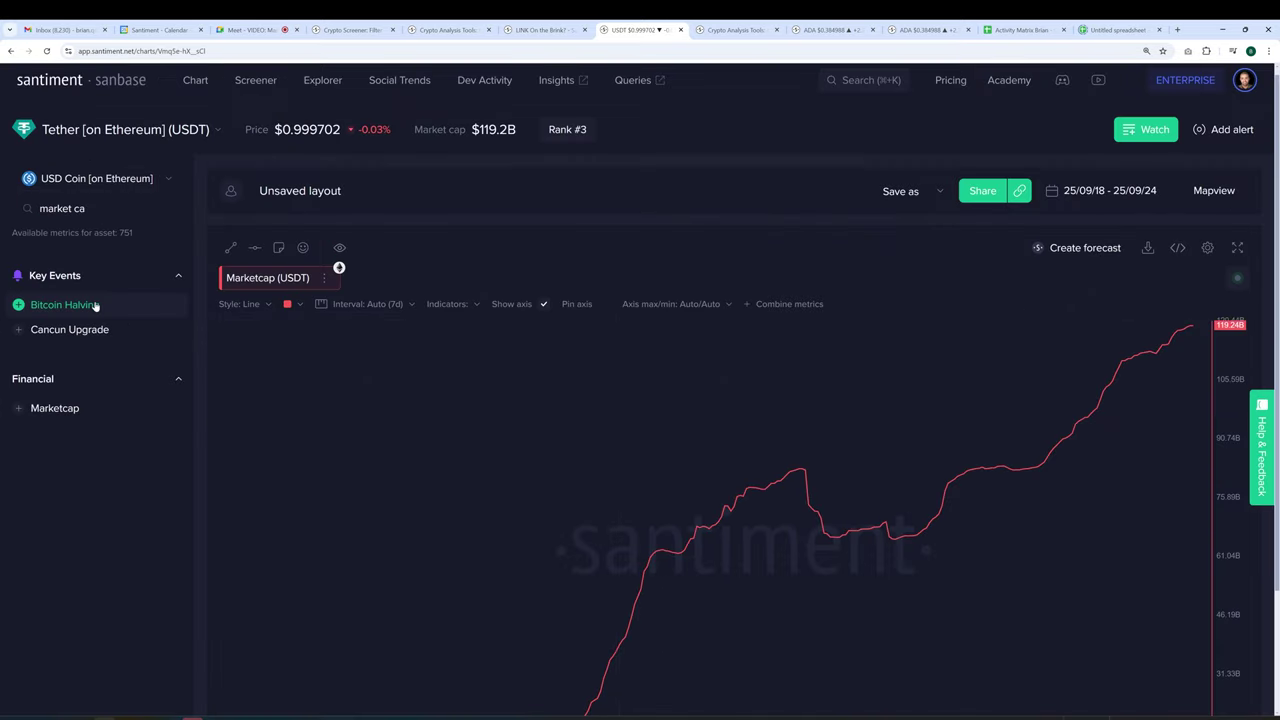
pyautogui.click(70, 410)
pyautogui.scroll(-1, 374, 289)
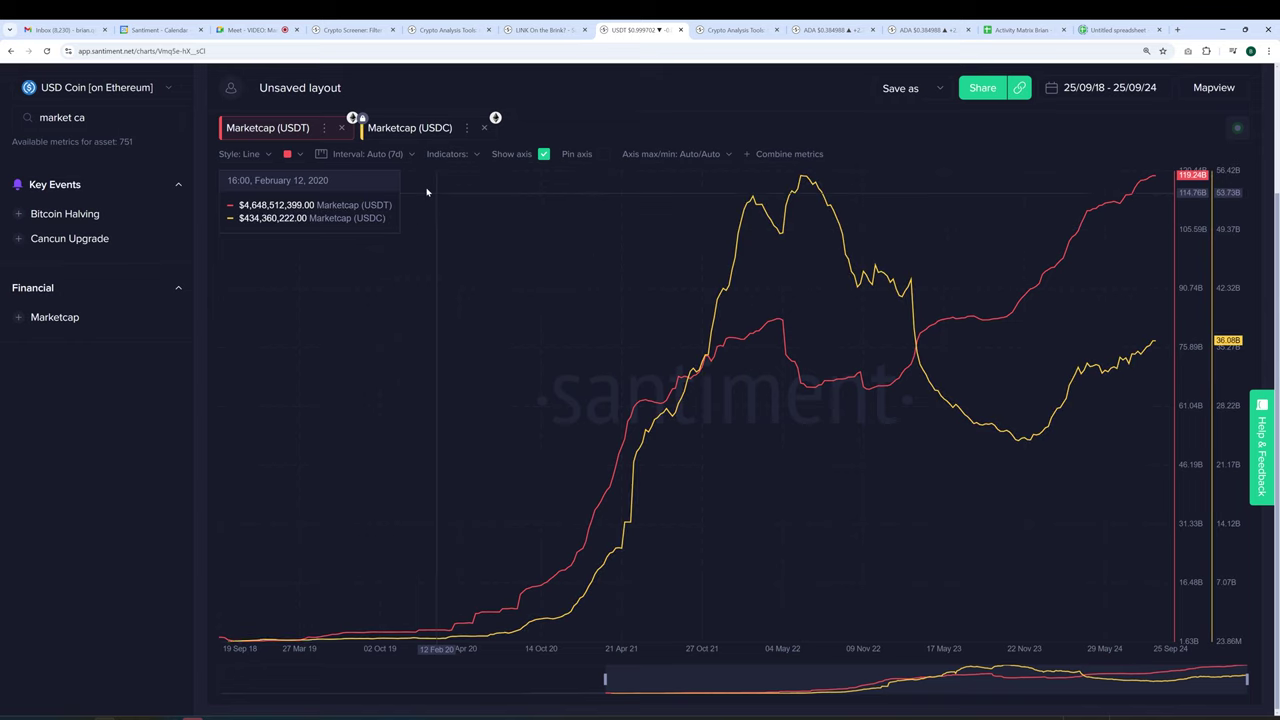
# Step: Add the Marketcap metric of Binance USD [on Ethereum] (BUSD) to the stablecoin chart
pyautogui.click(100, 89)
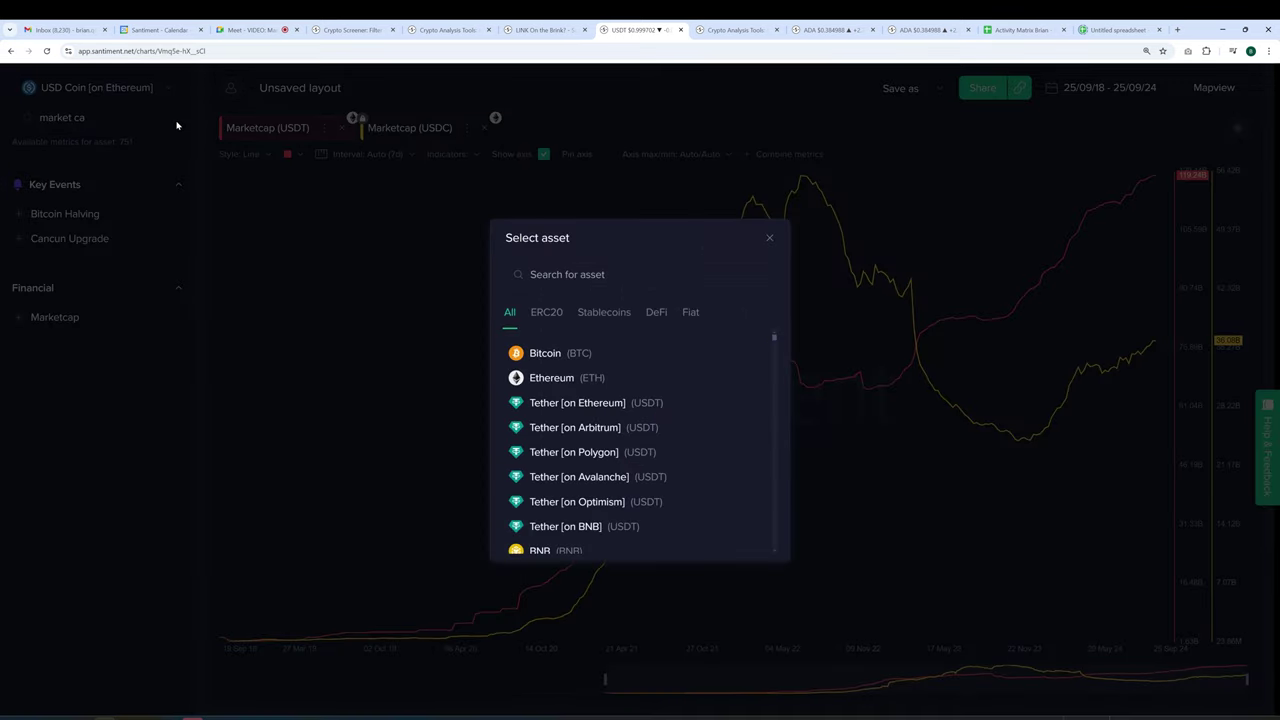
pyautogui.click(588, 272)
pyautogui.write('busd')
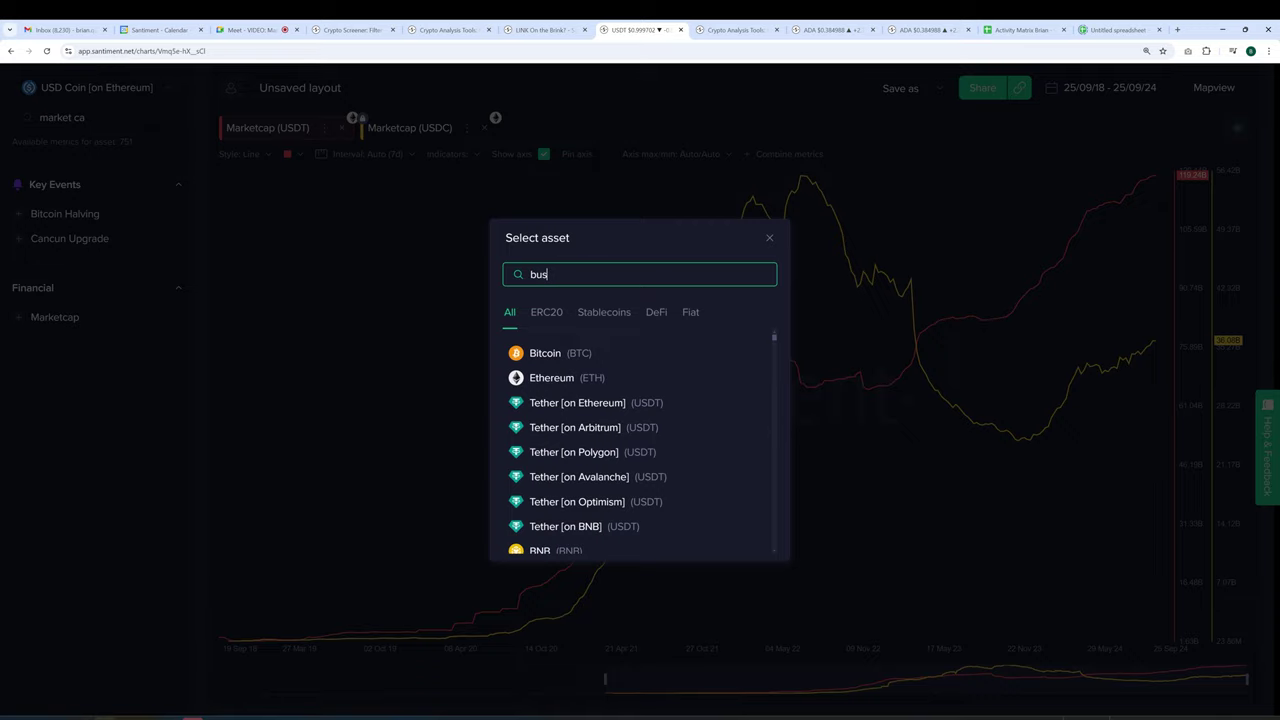
pyautogui.click(637, 403)
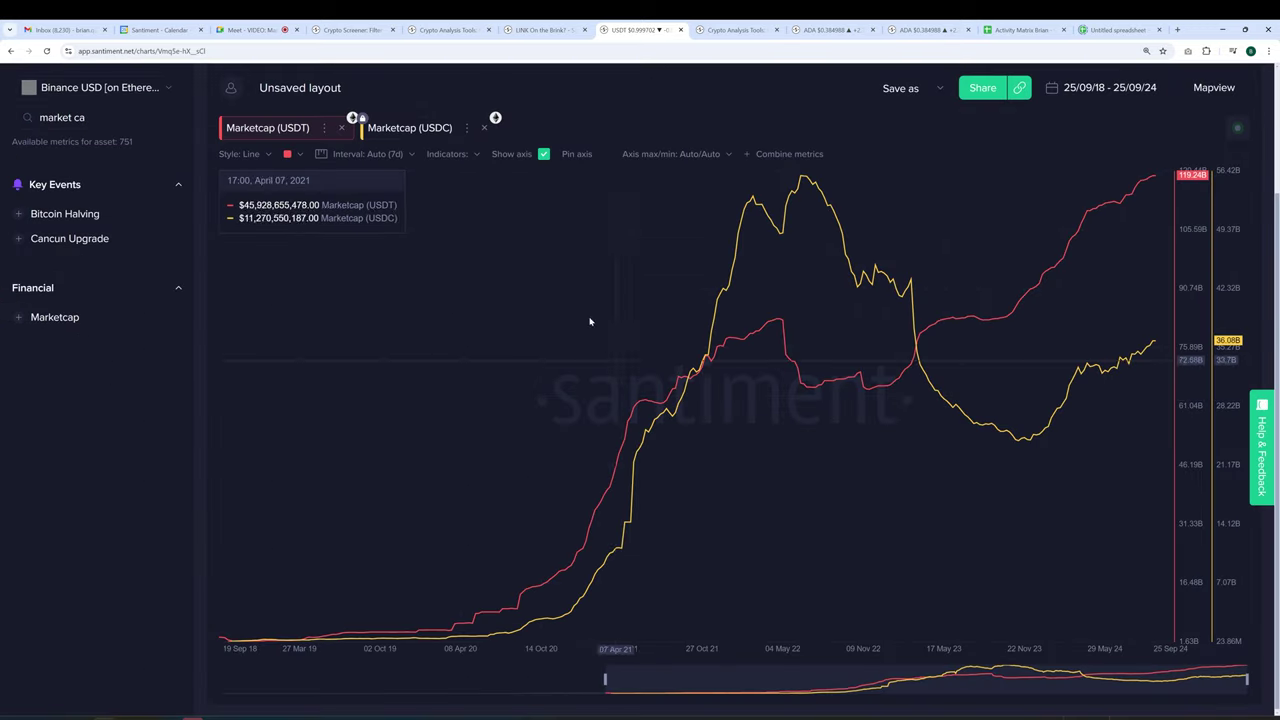
pyautogui.click(104, 324)
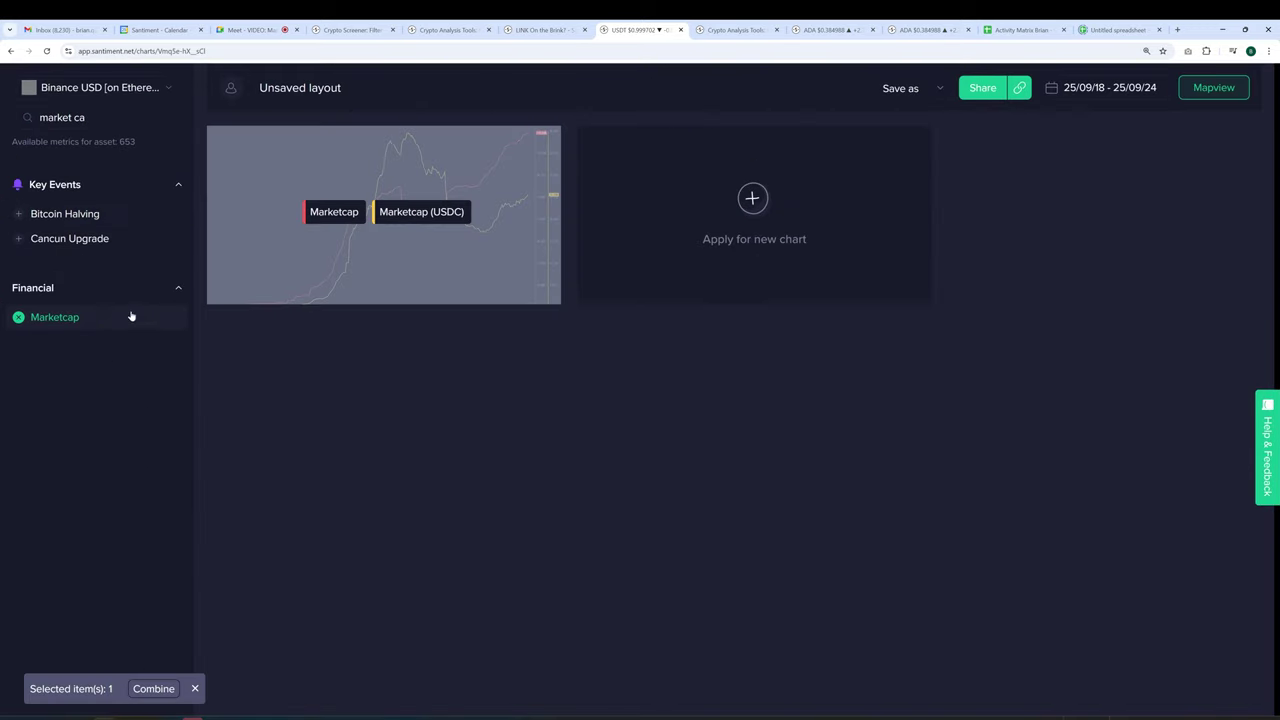
# Step: Add the Marketcap metric of Dai [on Ethereum] (DAI) to the existing stablecoin chart
pyautogui.click(124, 92)
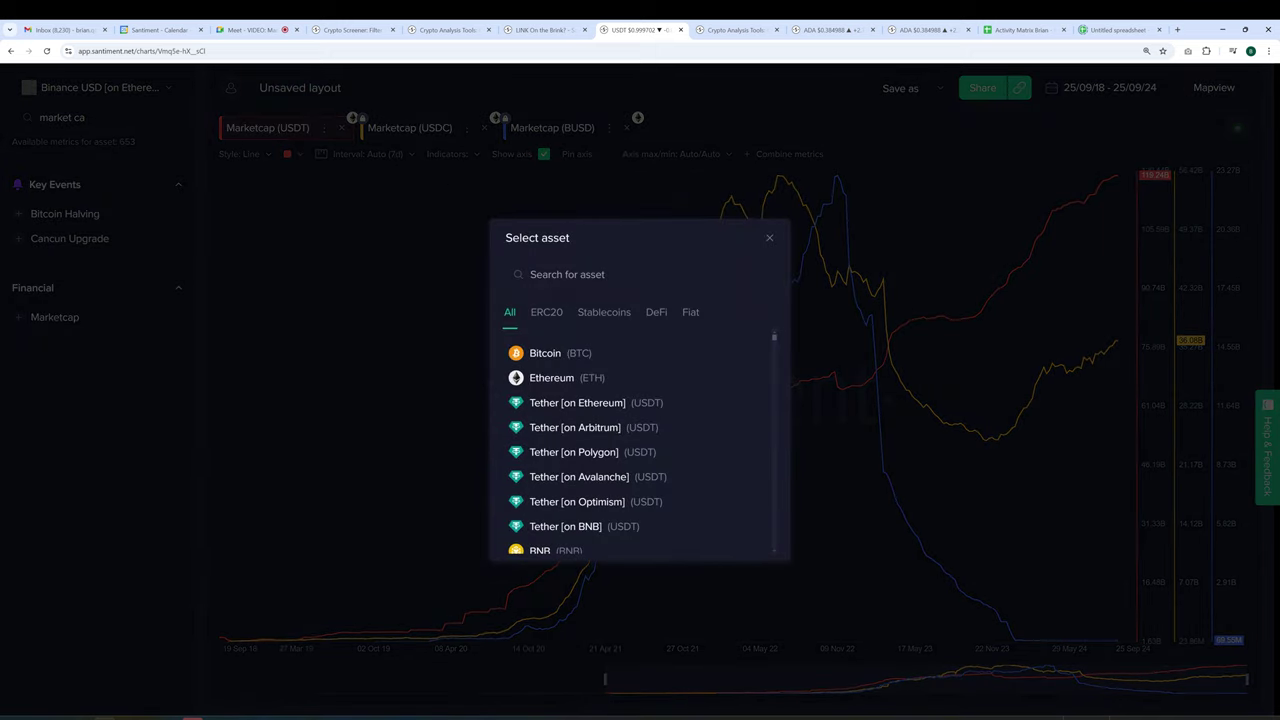
pyautogui.write('dai')
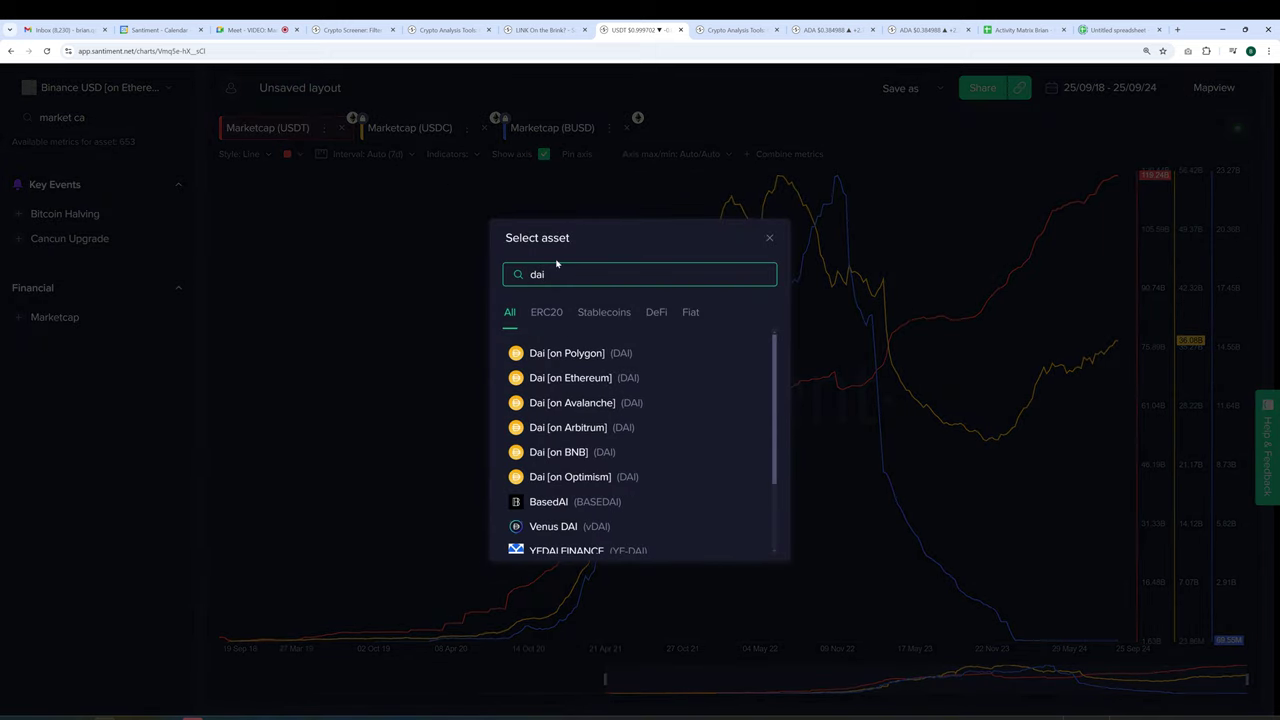
pyautogui.click(600, 378)
pyautogui.click(85, 330)
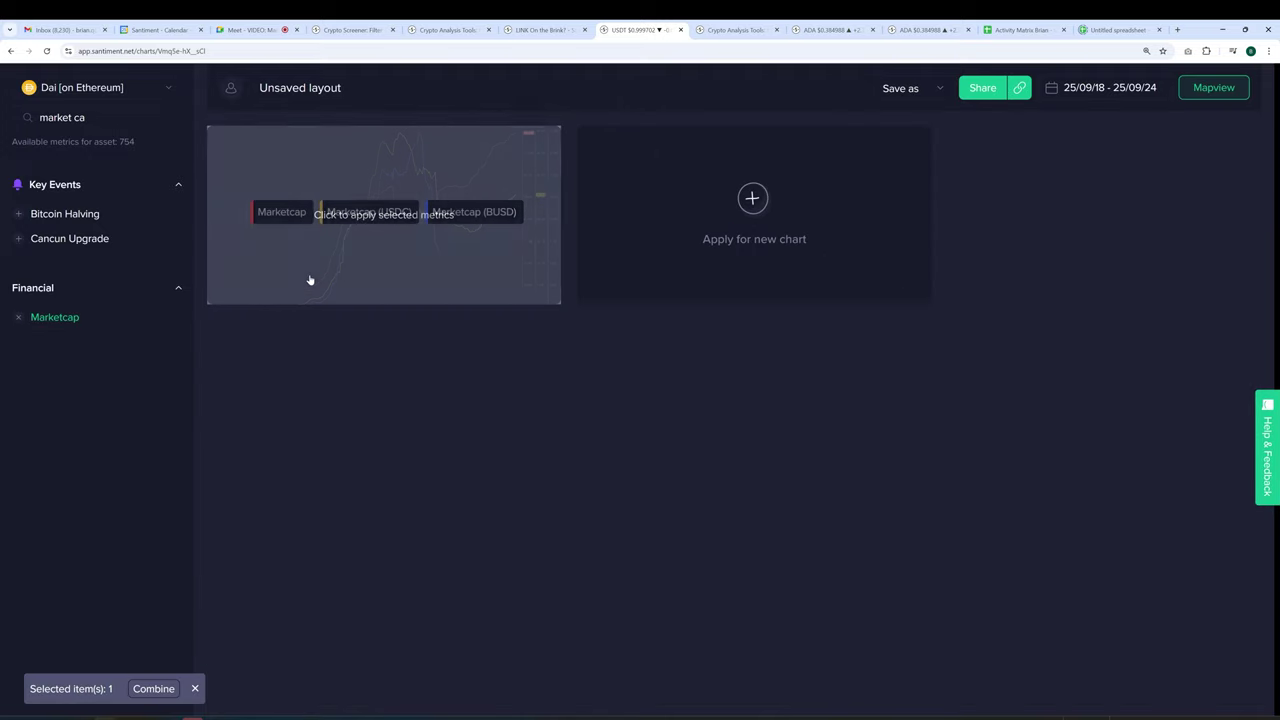
pyautogui.click(309, 280)
# Step: Find First Digital USD [on Ethereum] (FDUSD) and add its Marketcap metric to the existing stablecoin chart
pyautogui.click(93, 90)
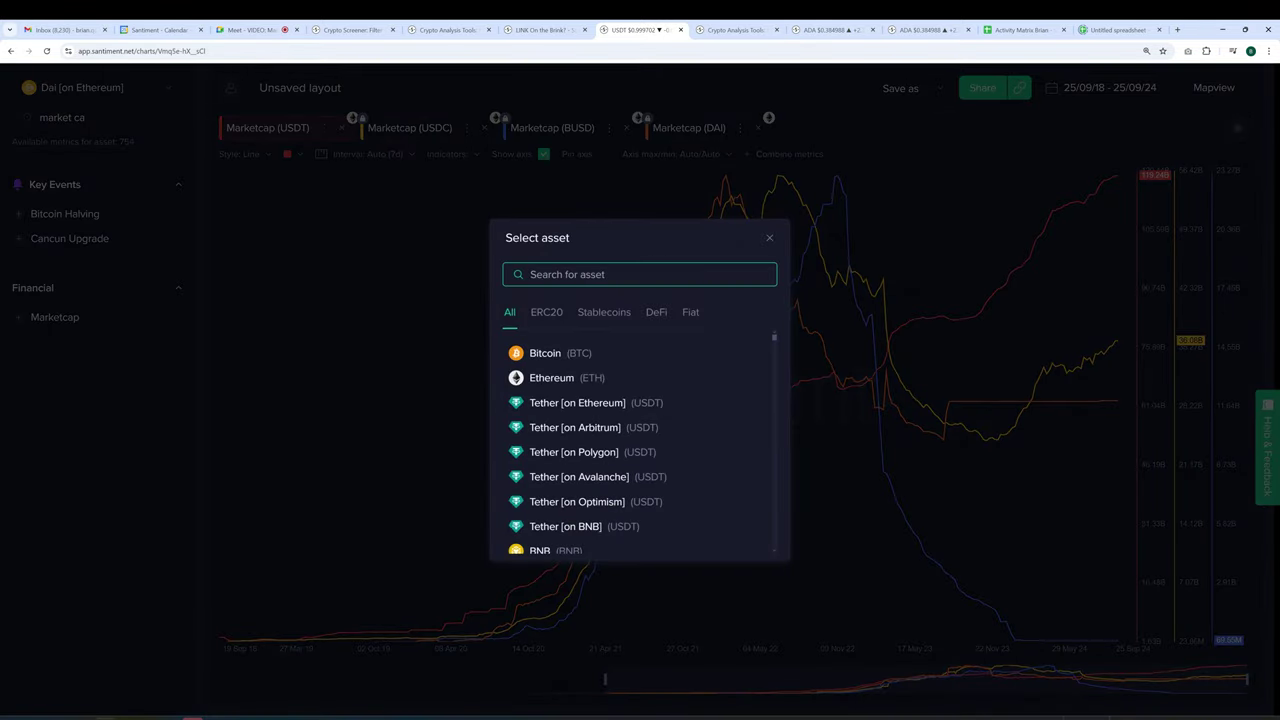
pyautogui.write('fusd')
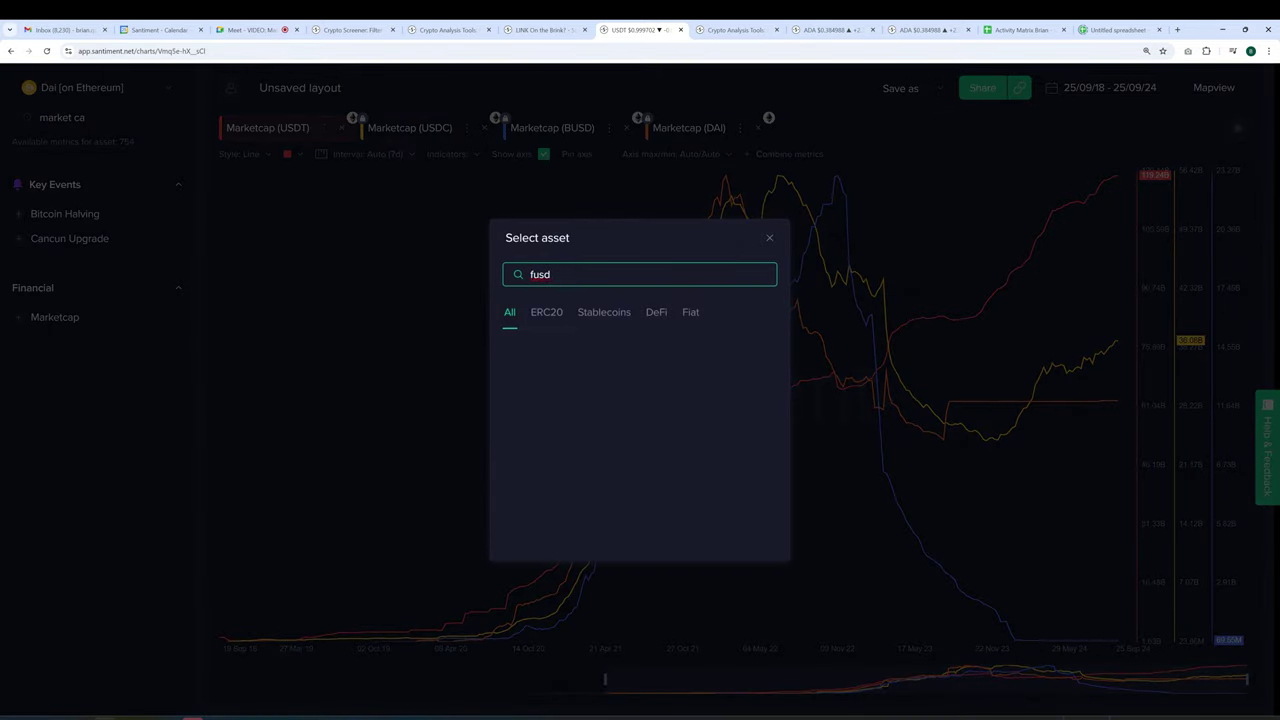
pyautogui.press('BackSpace')
pyautogui.press('BackSpace')
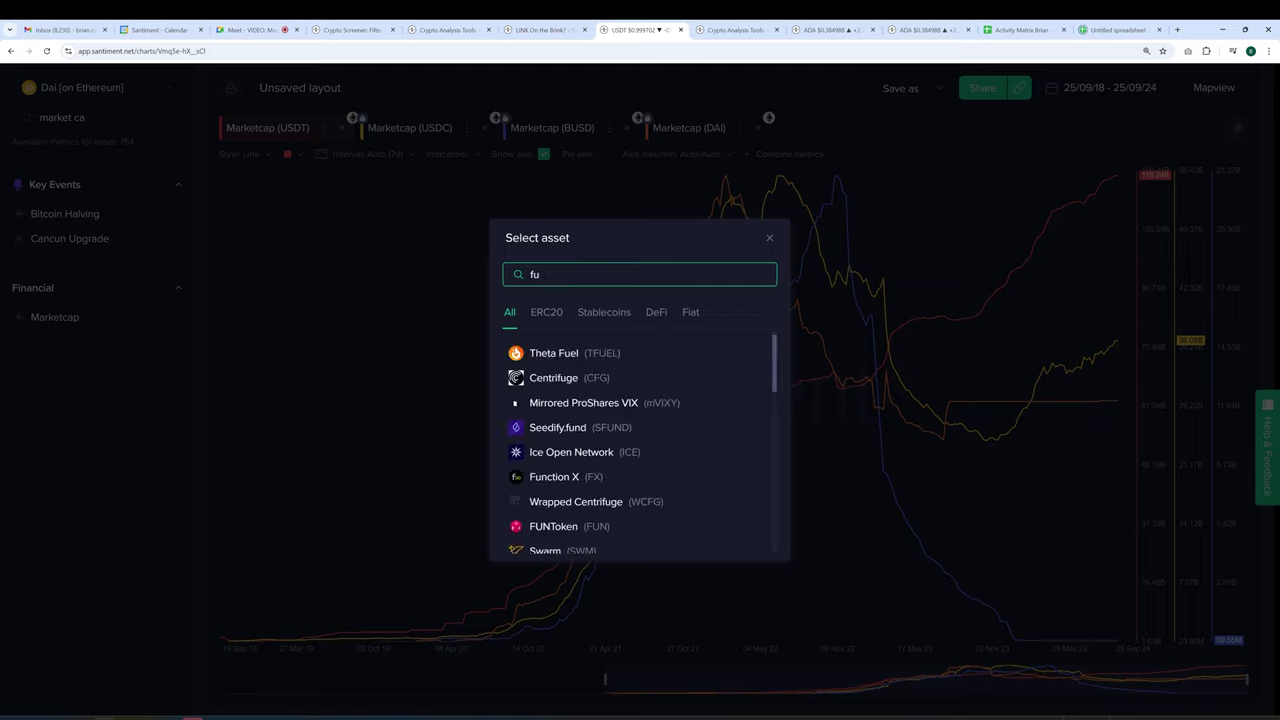
pyautogui.write('sd')
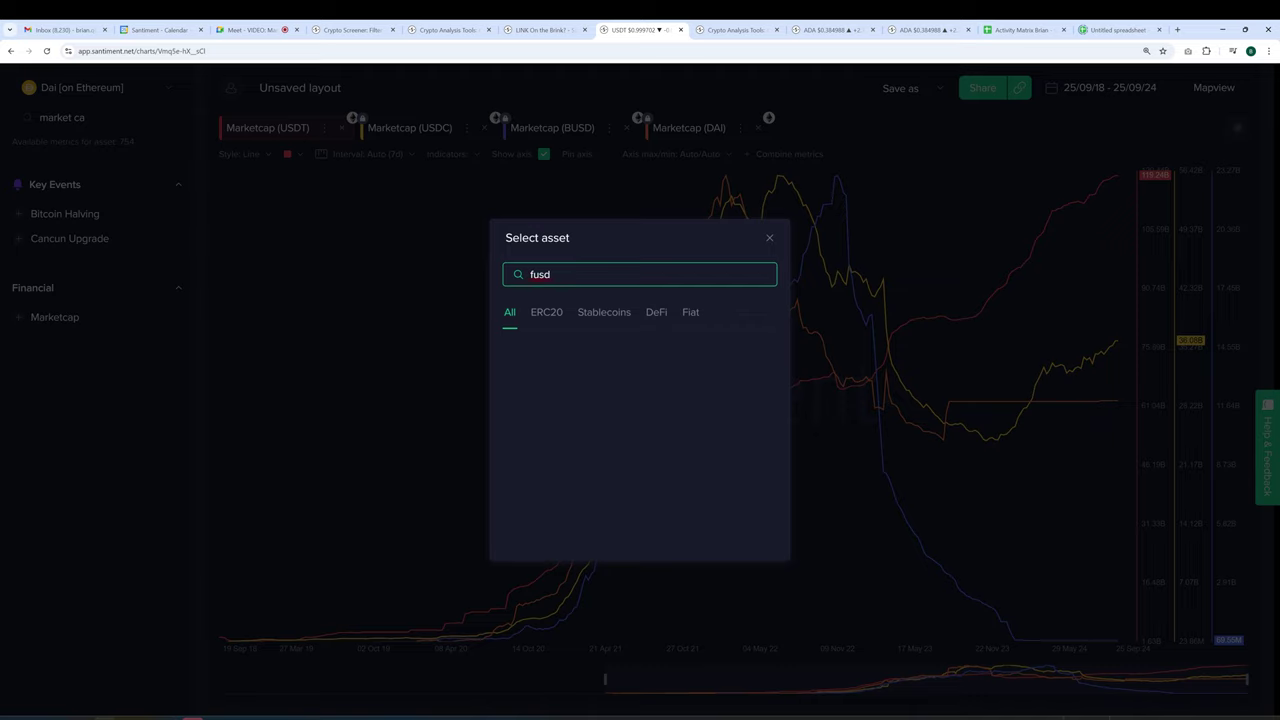
pyautogui.press('BackSpace')
pyautogui.press('BackSpace')
pyautogui.press('BackSpace')
pyautogui.press('BackSpace')
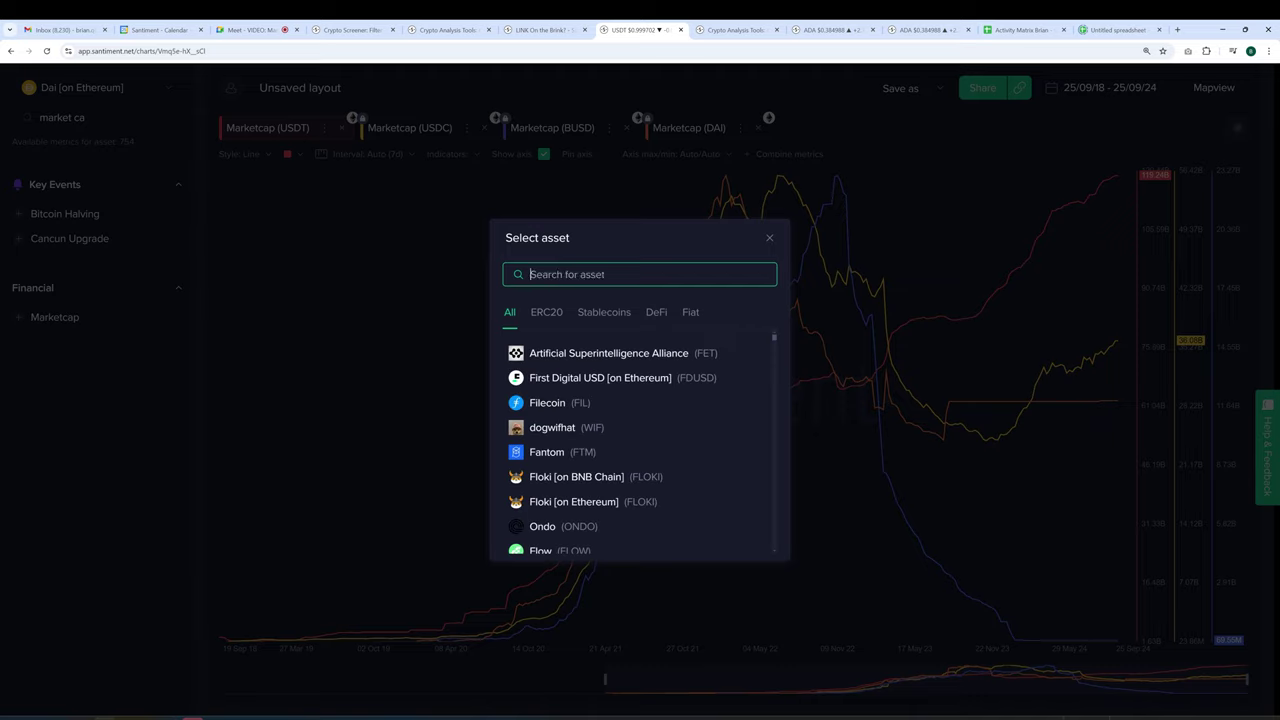
pyautogui.write('fd')
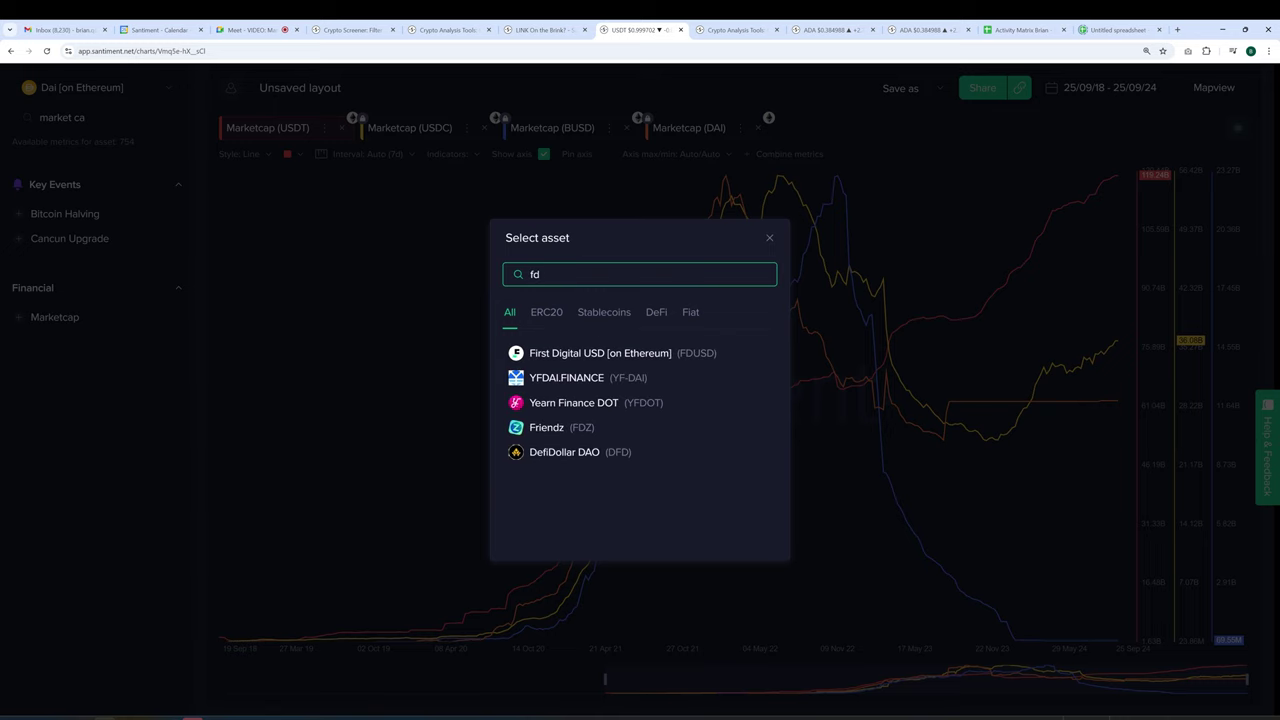
pyautogui.click(620, 357)
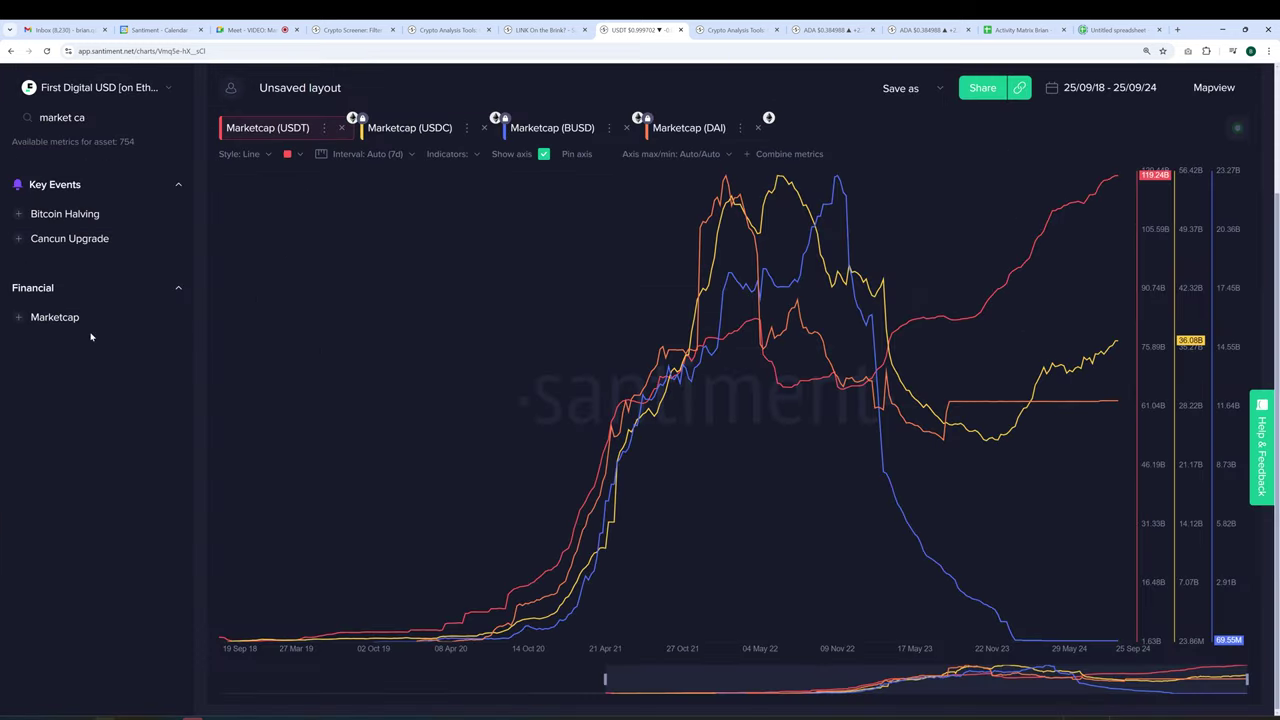
pyautogui.moveTo(88, 320); pyautogui.dragTo(300, 255)
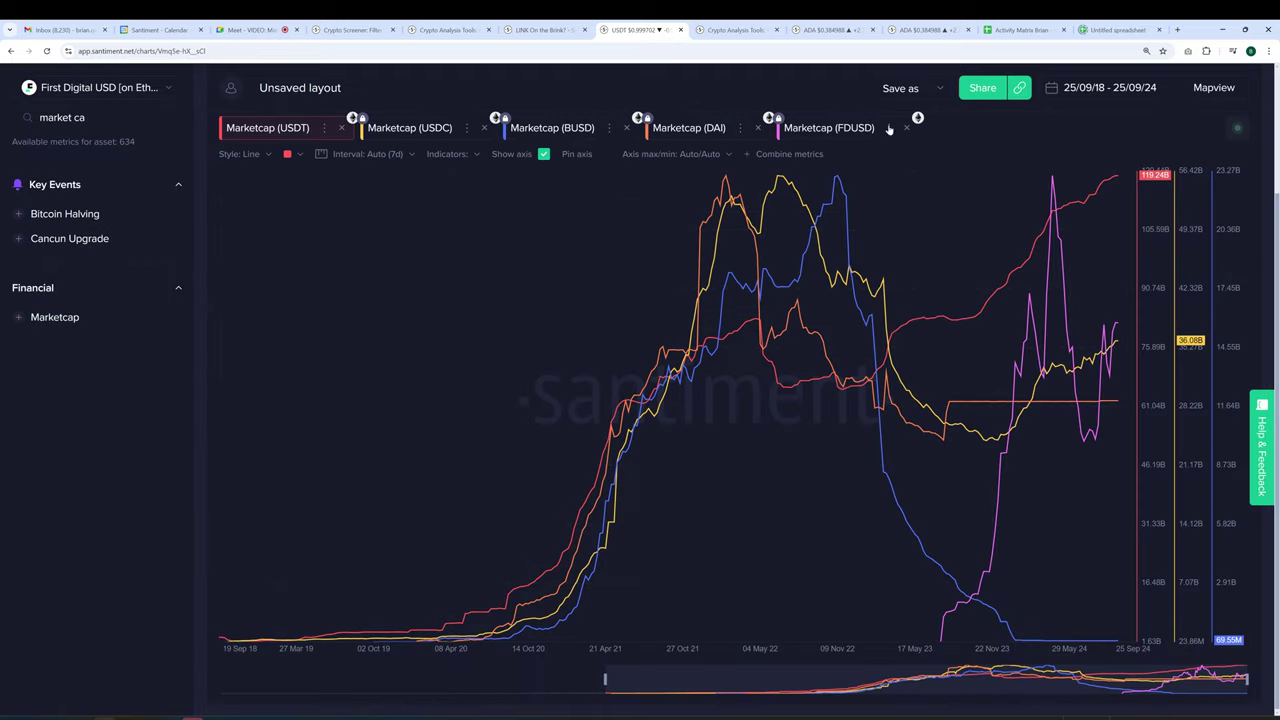
# Step: View the marketcap chart of the five stablecoins in full screen and examine the most recent values
pyautogui.scroll(1, 1148, 243)
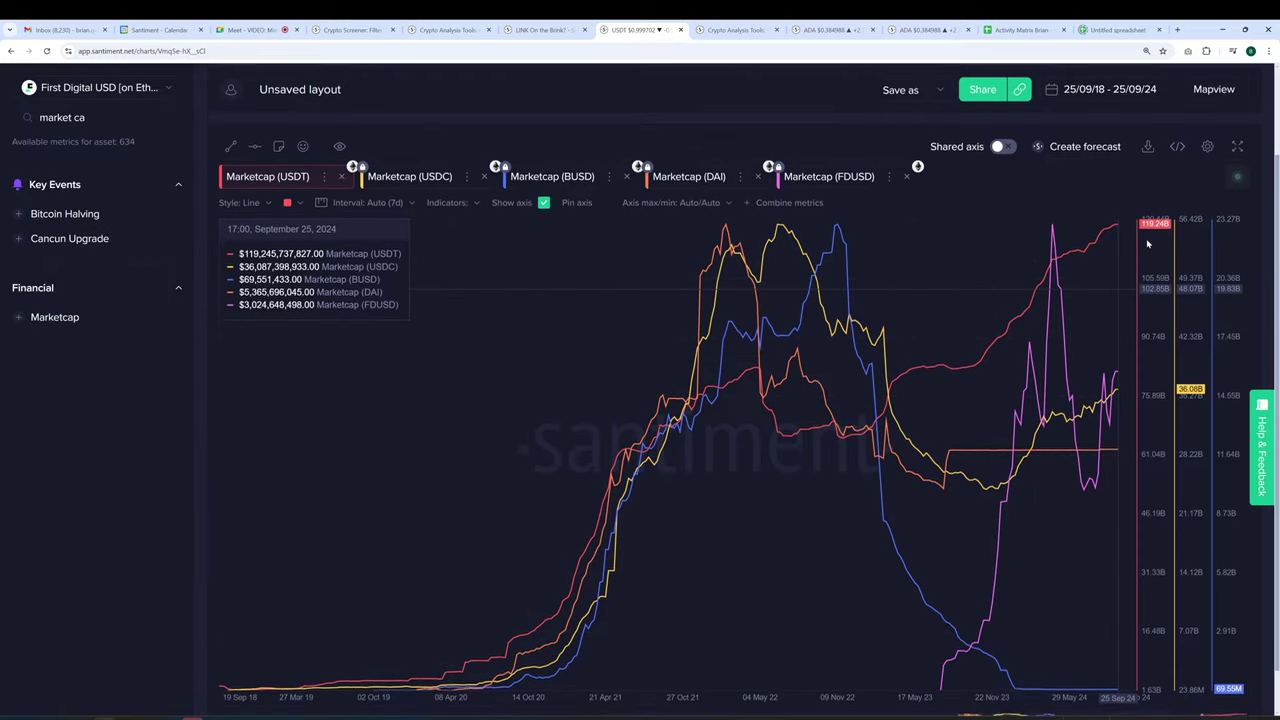
pyautogui.click(1237, 146)
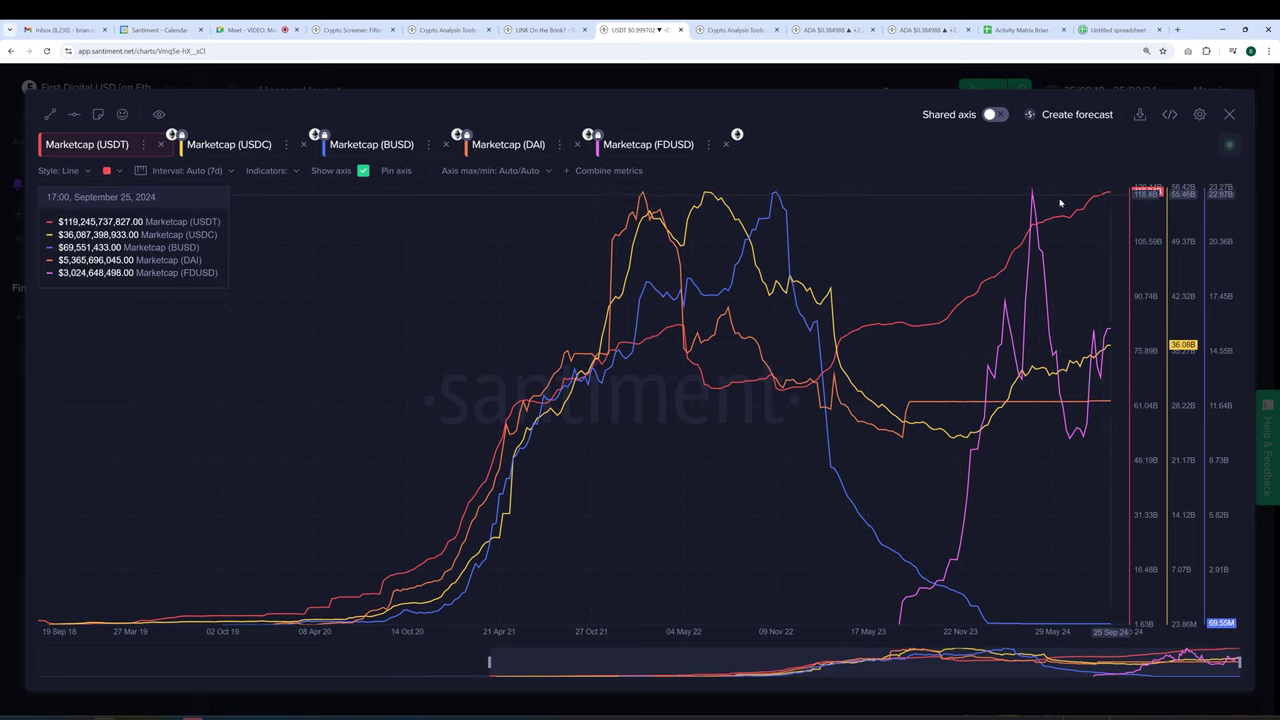
pyautogui.press('Escape')
# Step: Select Bitcoin as the asset with the metric search cleared, and show the stablecoin marketcap chart in full screen
pyautogui.click(150, 88)
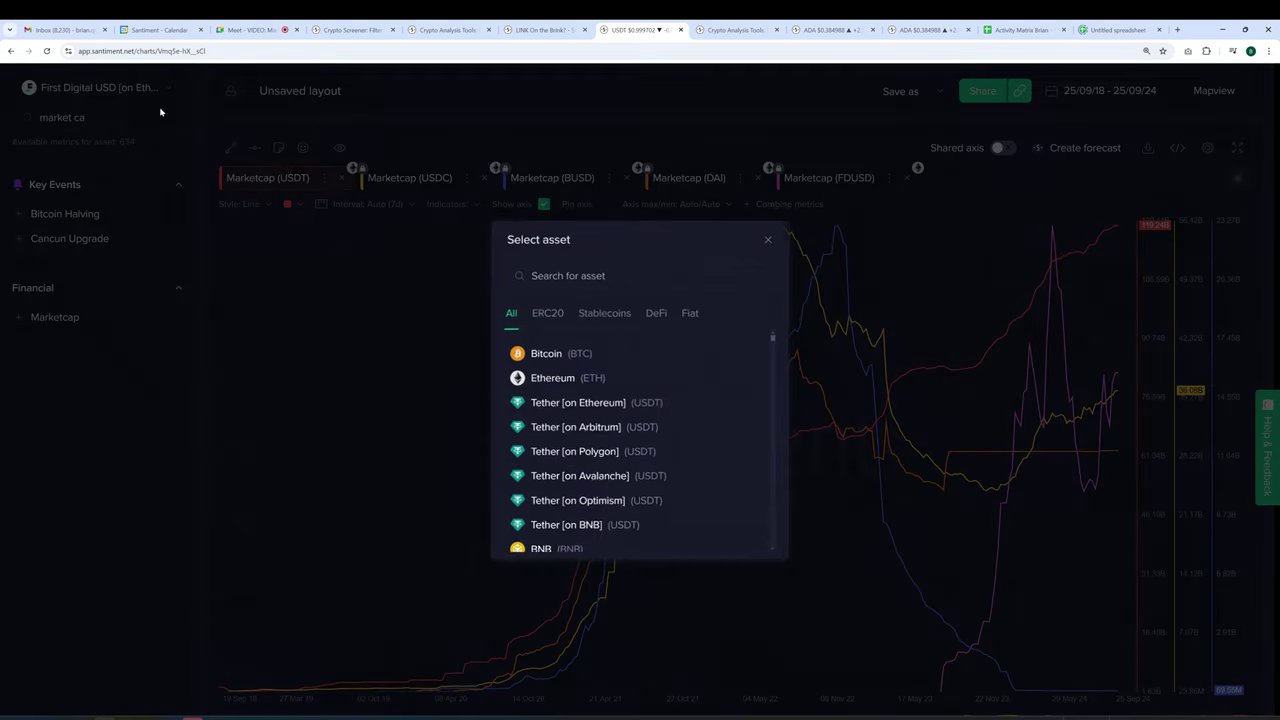
pyautogui.click(572, 349)
pyautogui.click(37, 109)
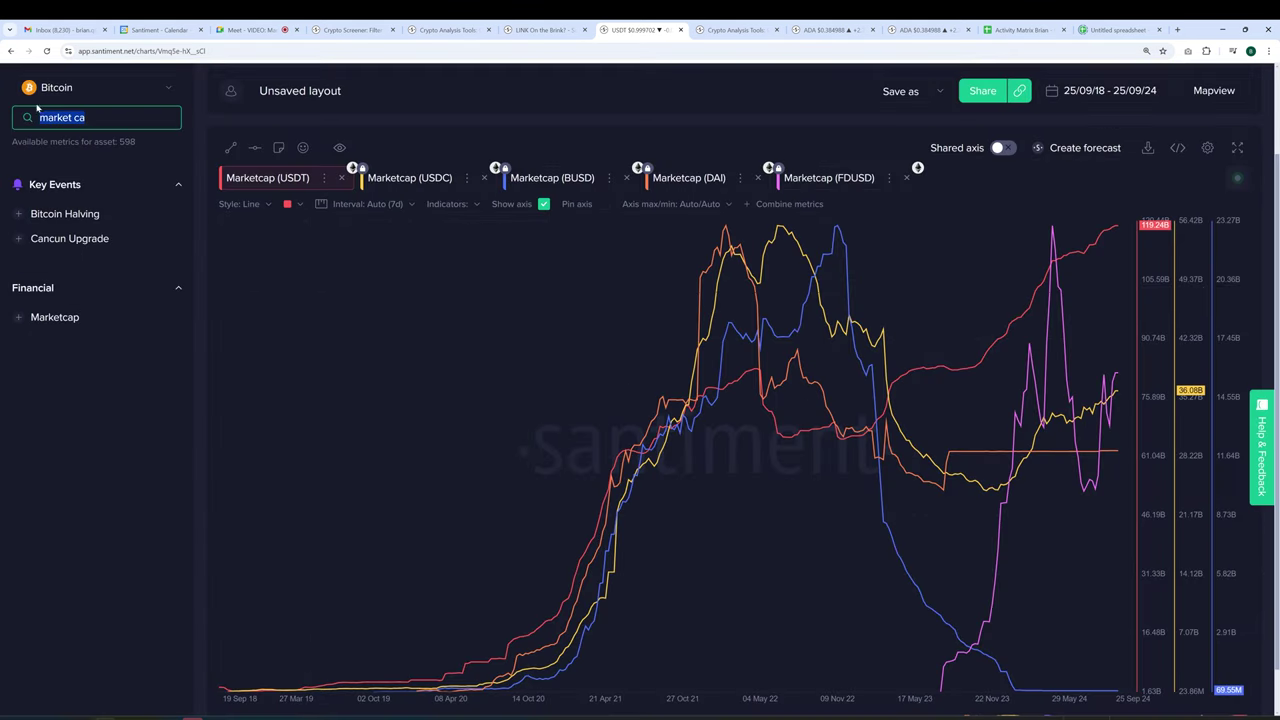
pyautogui.press('BackSpace')
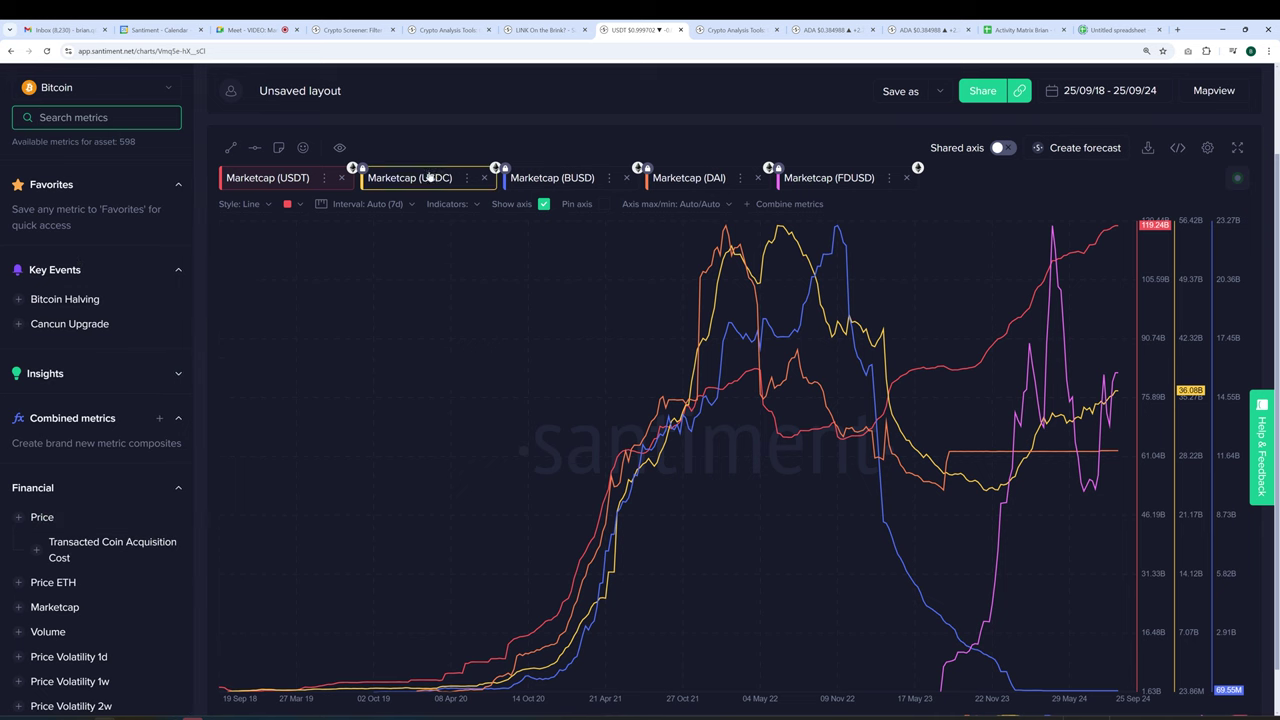
pyautogui.hotkey('shift', 'f')
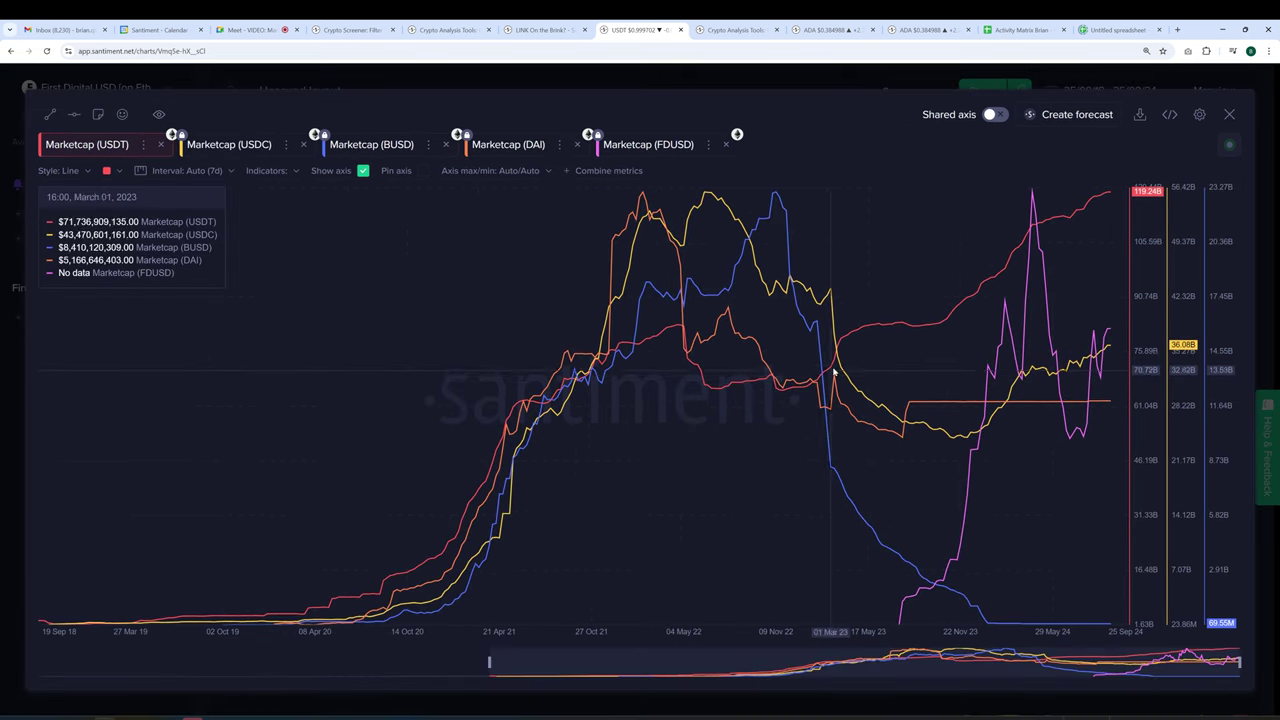